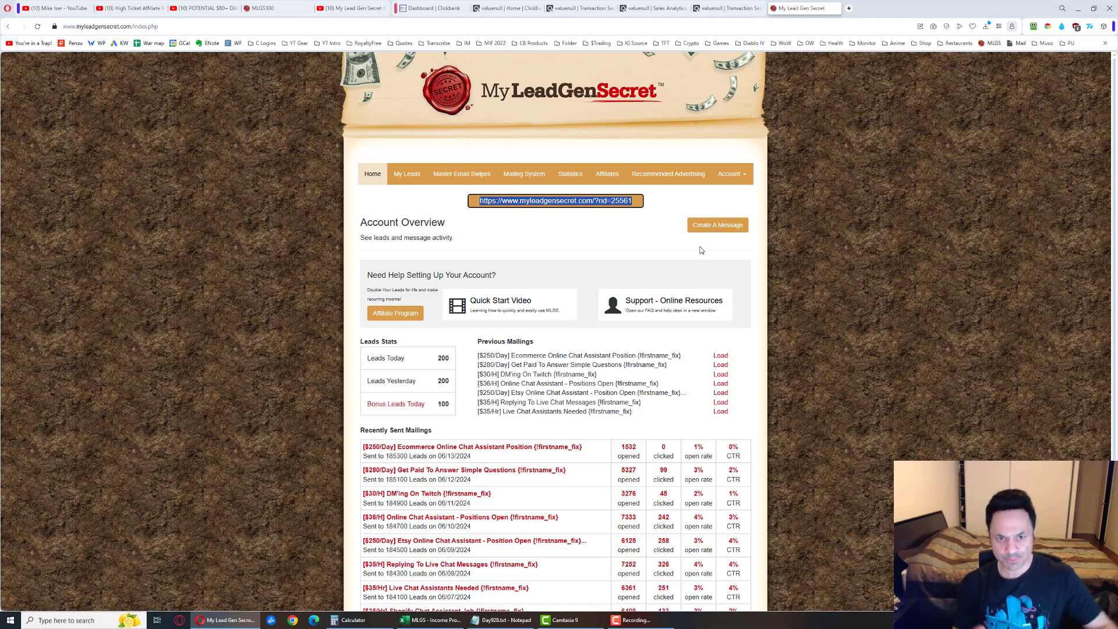
Step: Examine the rebill transactions dated 2024-05-13 through 2024-05-19 in the ClickBank monthly transaction results, highlighting each day's group
left_click(507, 11)
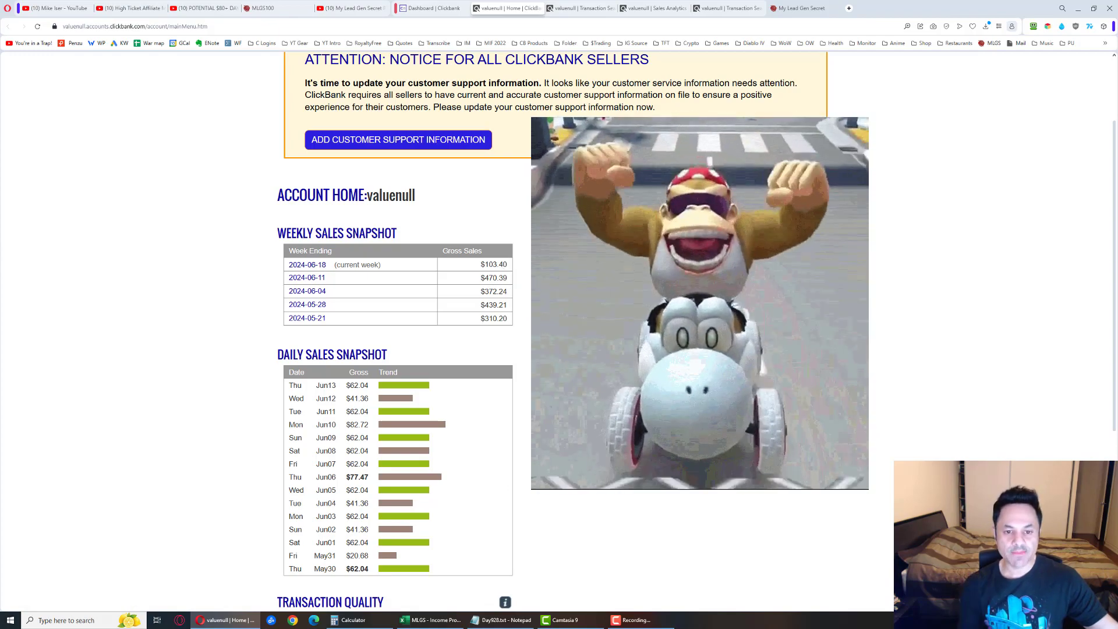
left_click(728, 9)
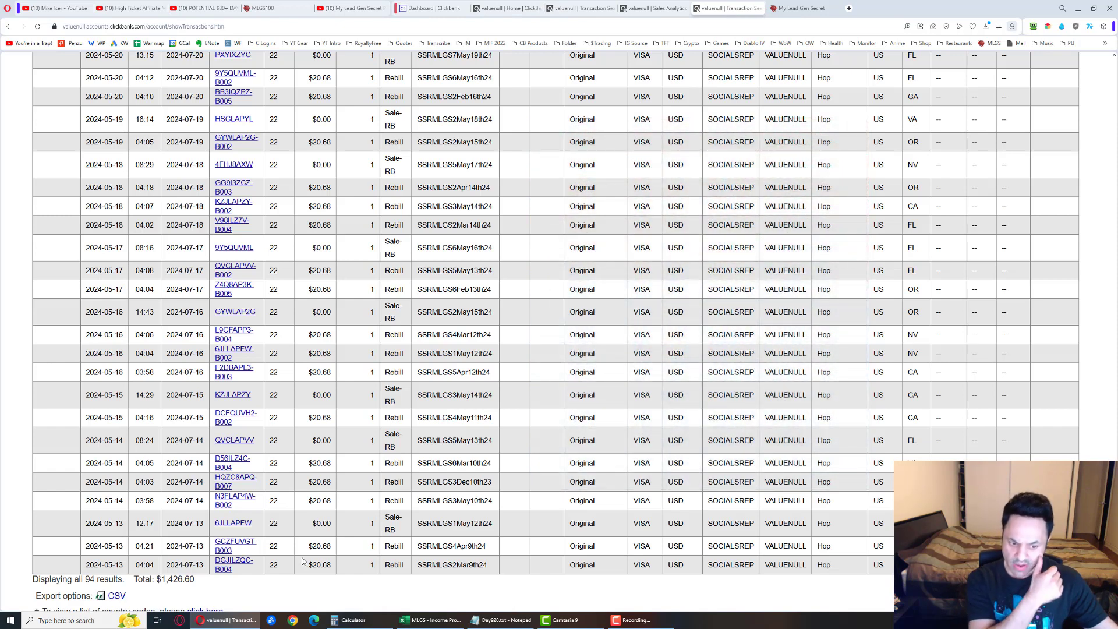
left_click_drag(308, 546, 342, 571)
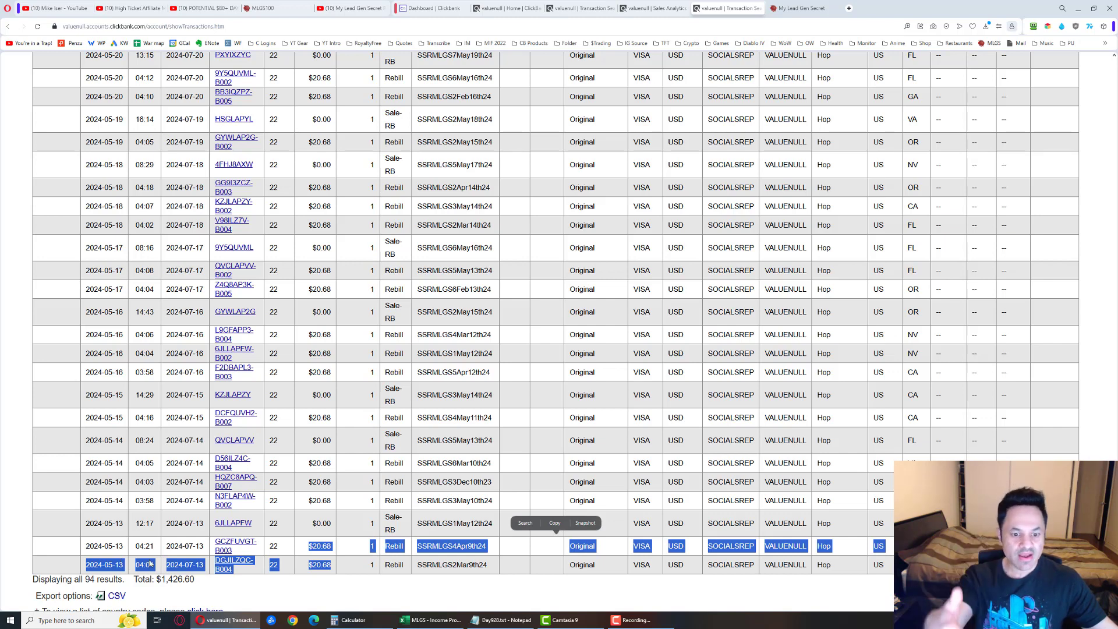
left_click(309, 580)
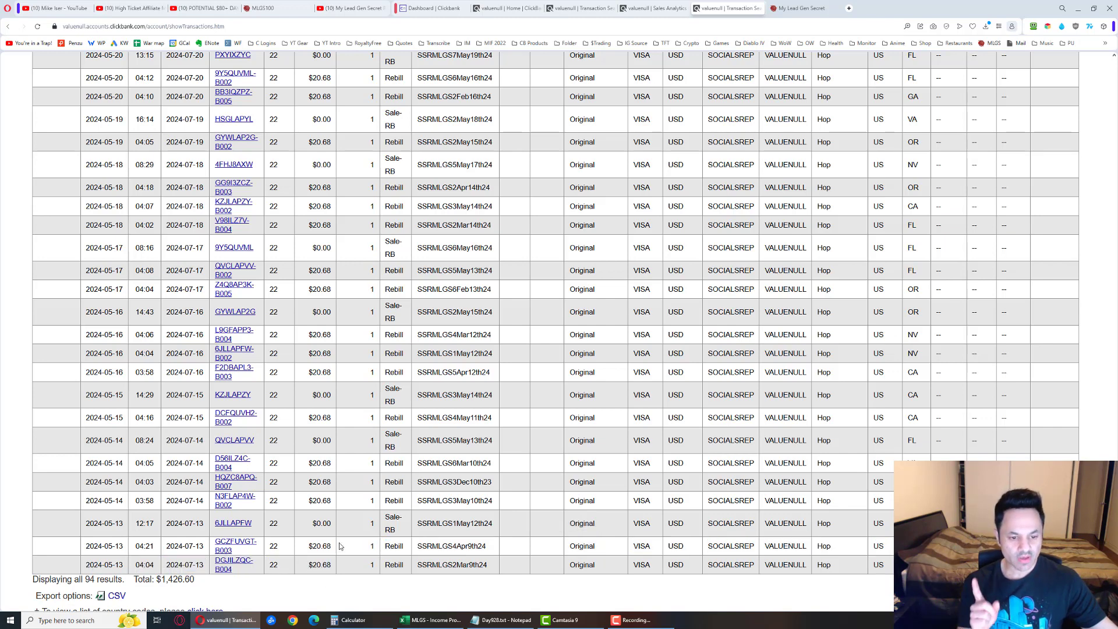
left_click_drag(334, 501, 170, 464)
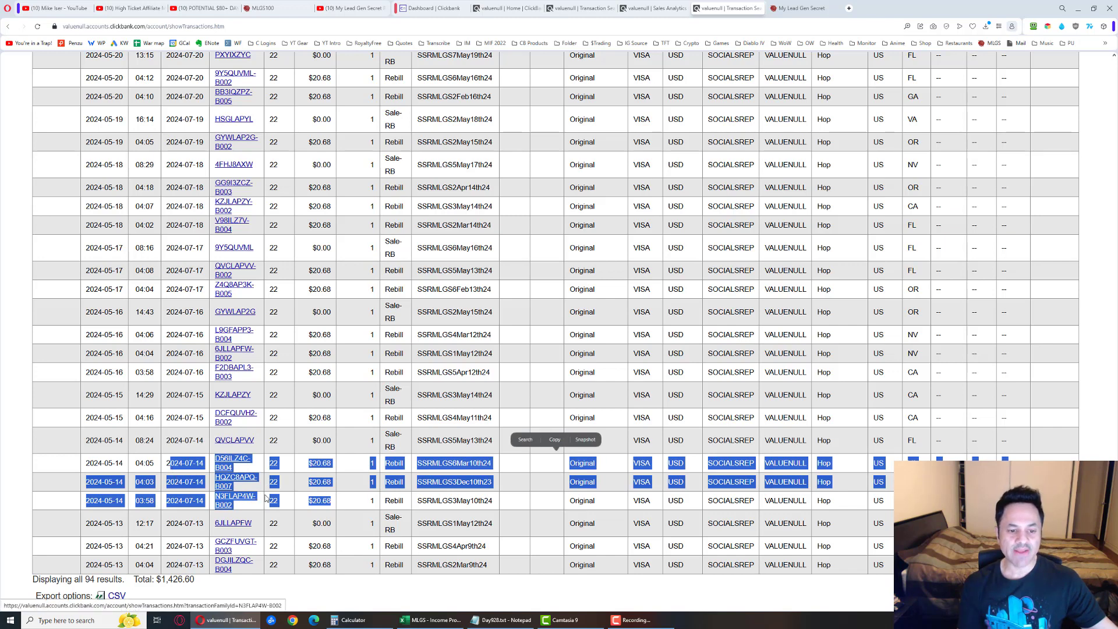
left_click_drag(331, 419, 262, 421)
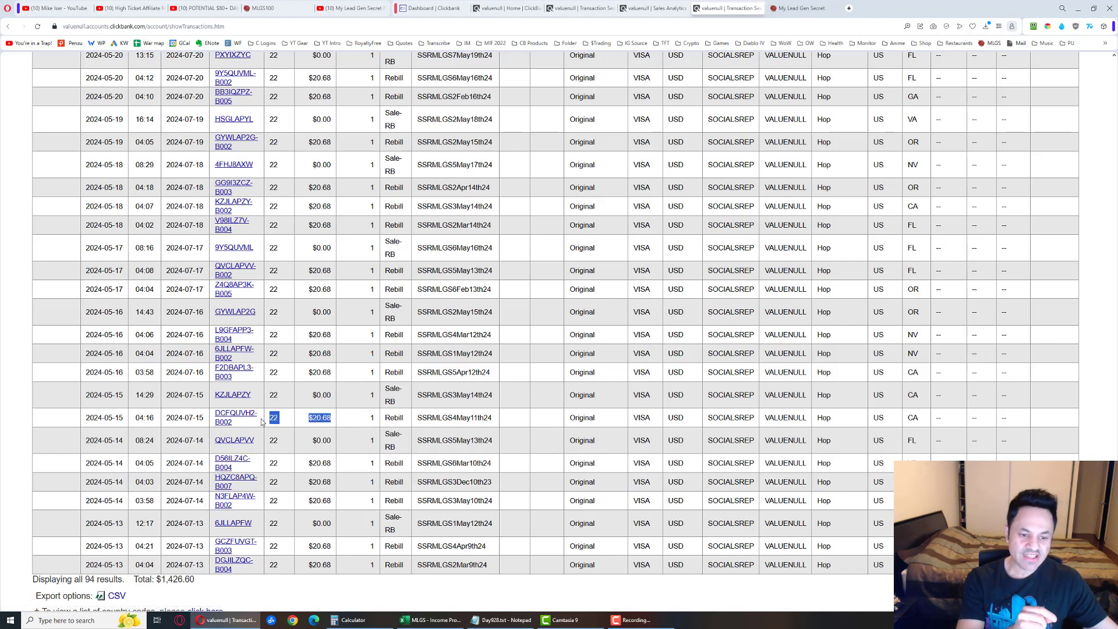
left_click_drag(337, 378, 168, 335)
left_click_drag(341, 293, 258, 274)
left_click_drag(336, 228, 252, 192)
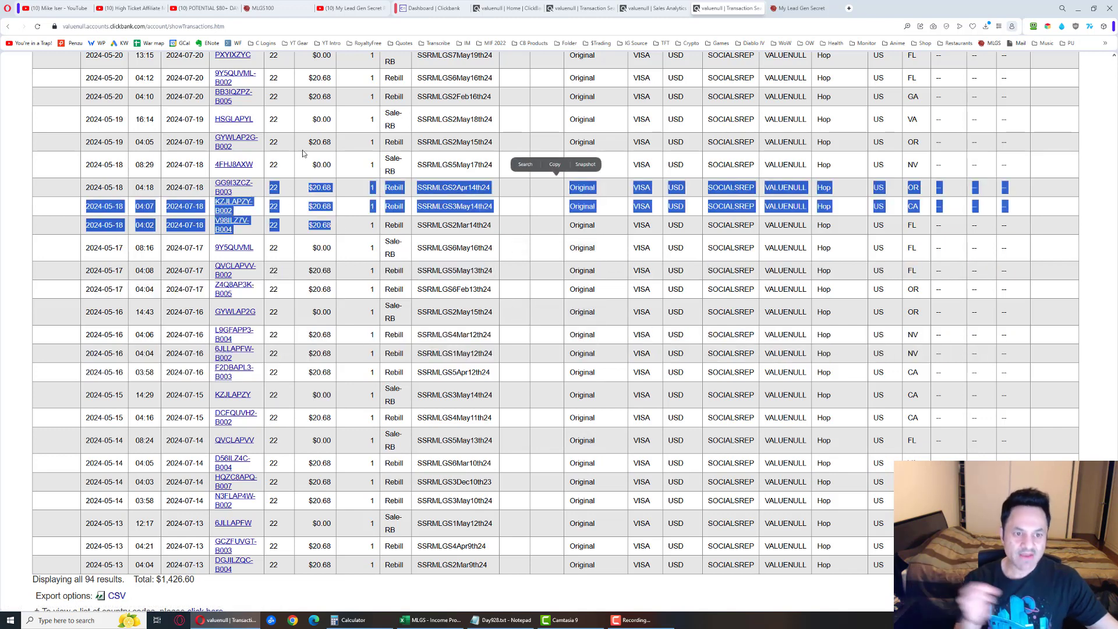
left_click_drag(336, 146, 242, 138)
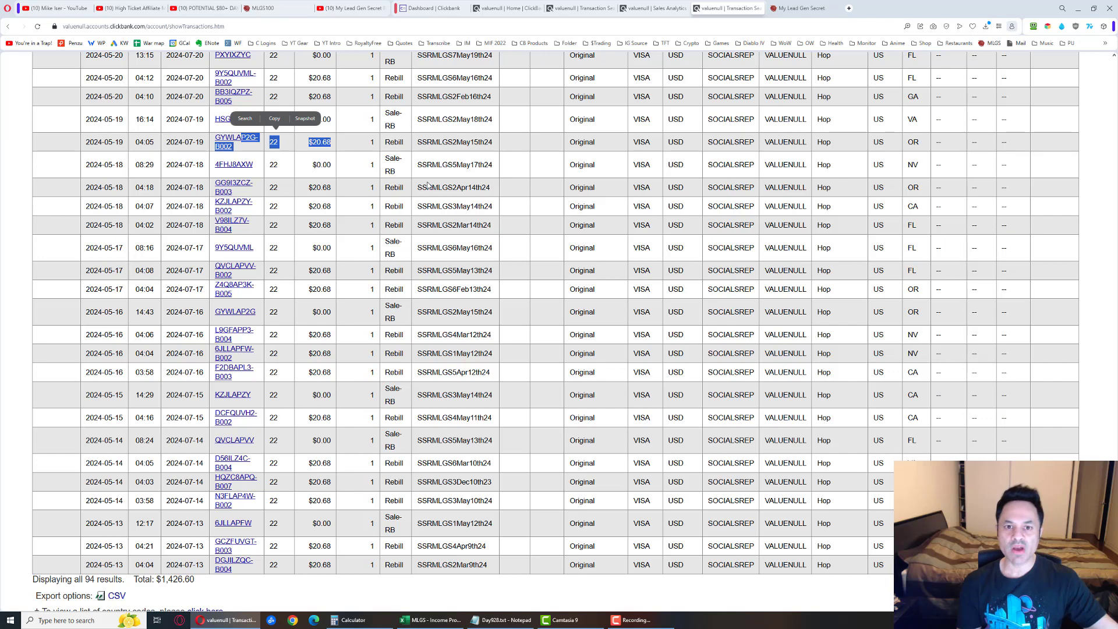
Step: On the ClickBank account home, highlight the weekly gross sales for the weeks ending 2024-06-11 and 2024-05-28
left_click(520, 8)
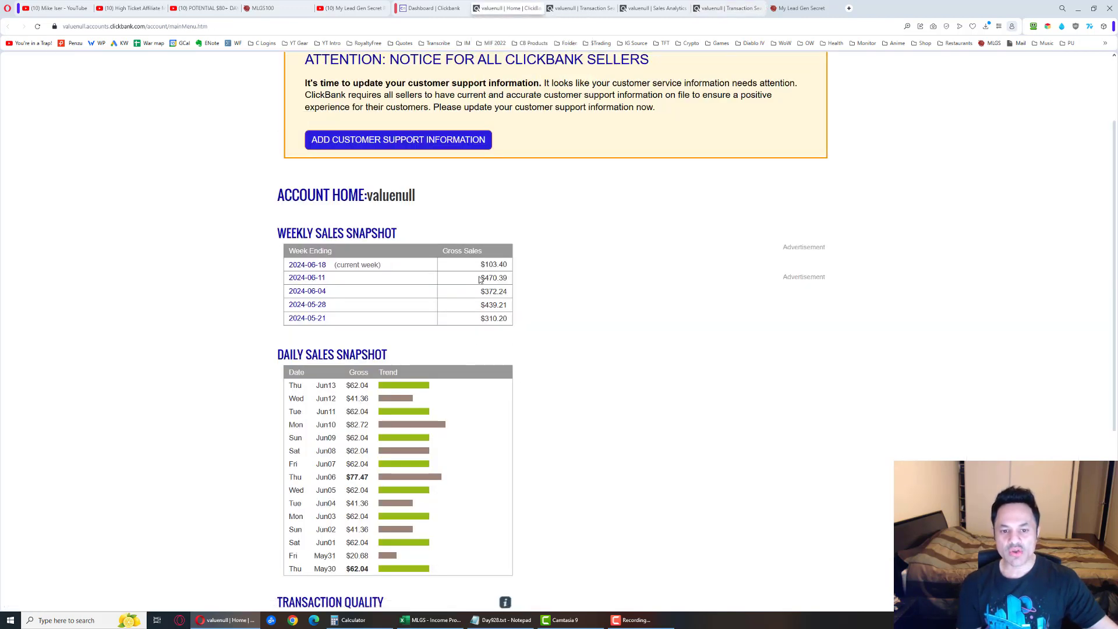
left_click_drag(480, 280, 508, 280)
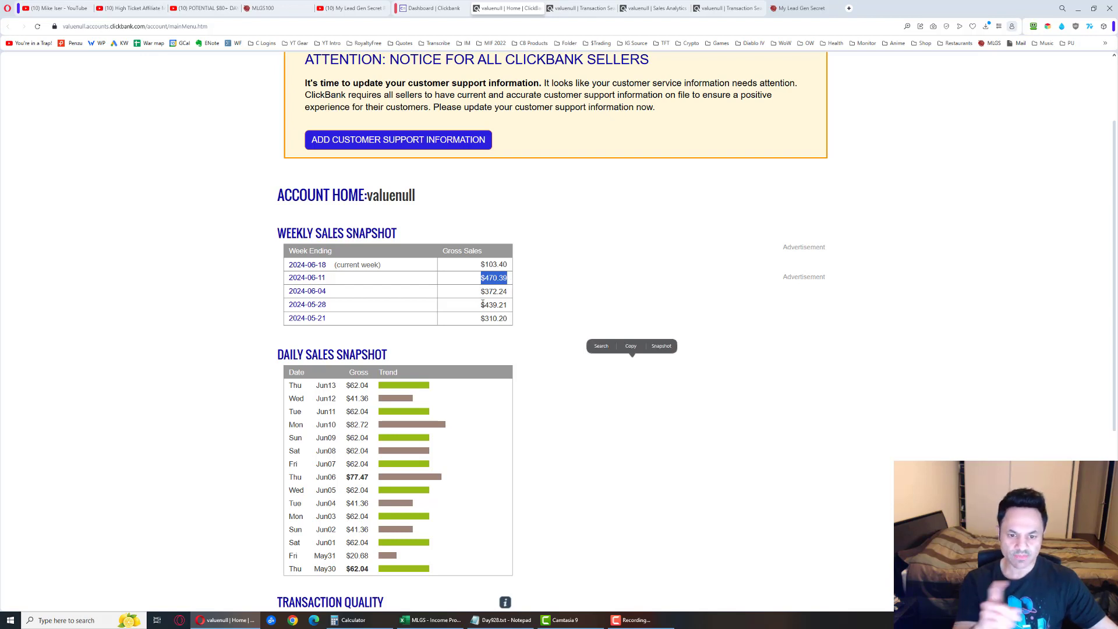
left_click_drag(481, 304, 509, 304)
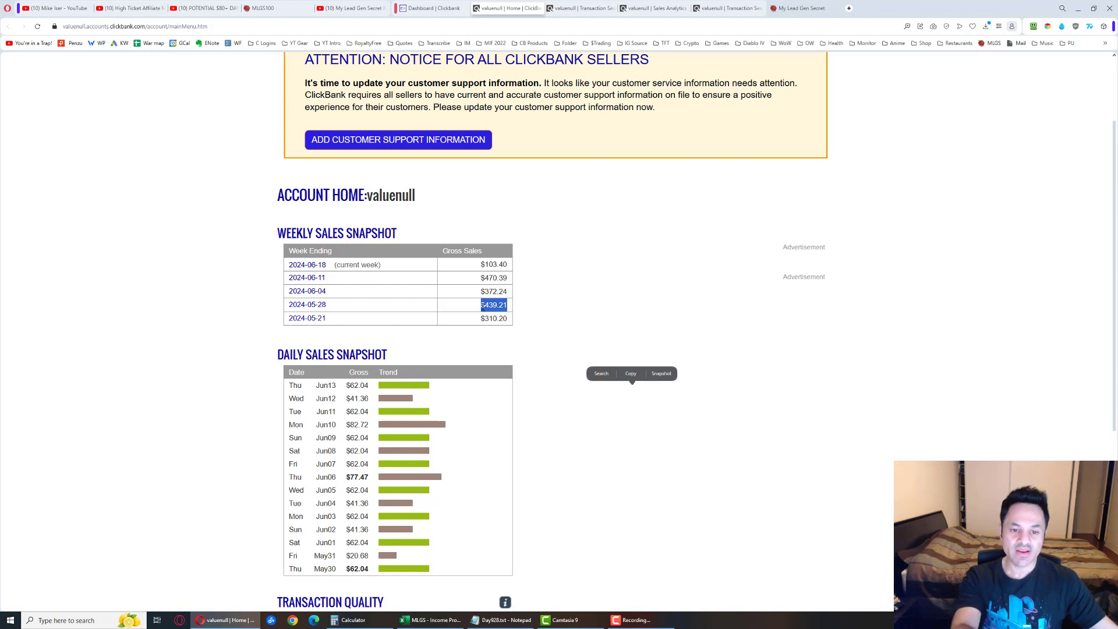
left_click_drag(485, 277, 506, 278)
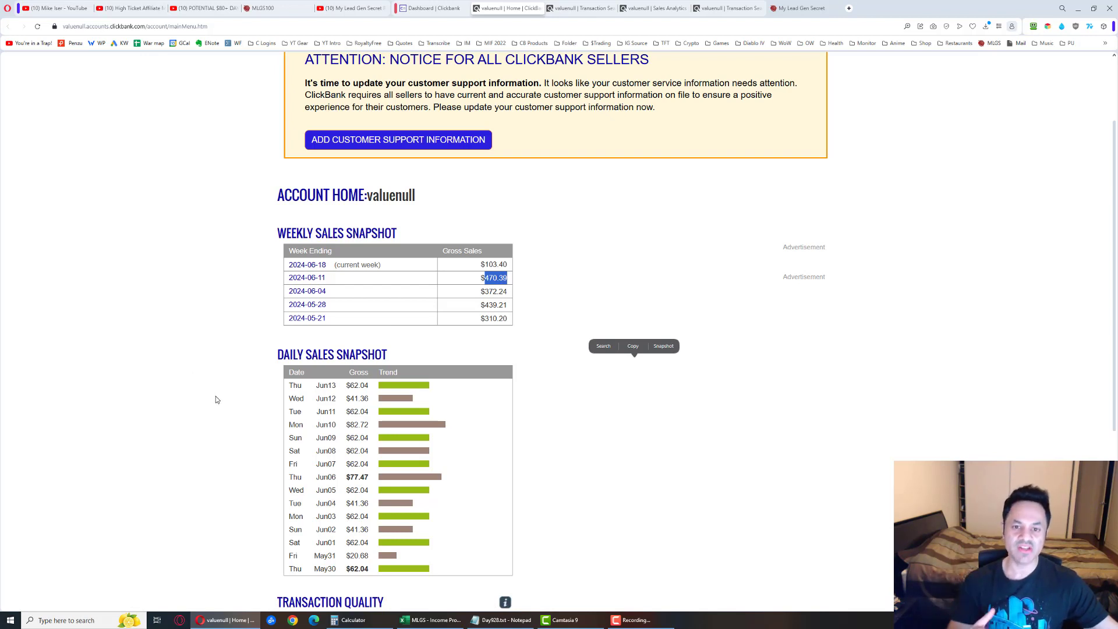
Step: Examine the tracking IDs in the 2024-06-13 transaction results and highlight the Sale-RB row
left_click(581, 14)
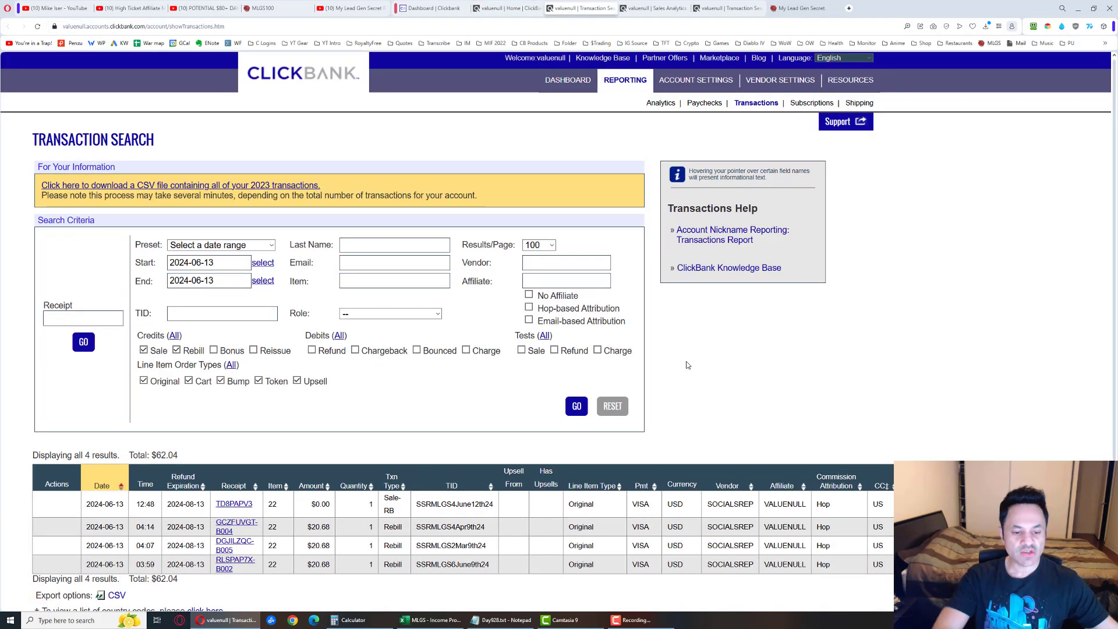
scroll(304, 505, "down", 2)
scroll(310, 510, "up", 2)
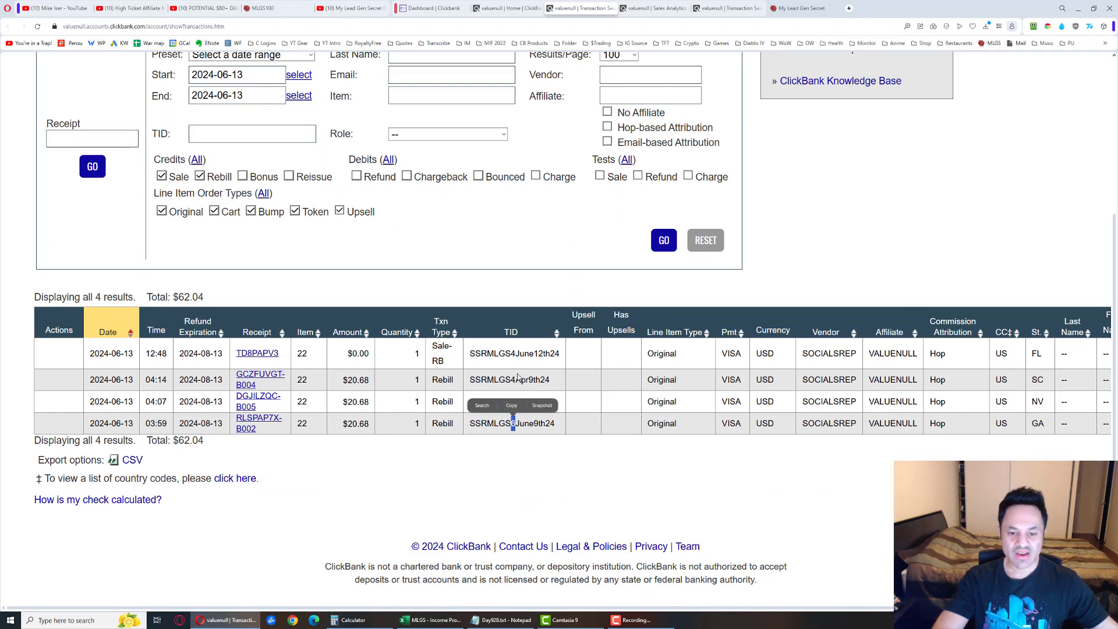
left_click_drag(516, 380, 506, 379)
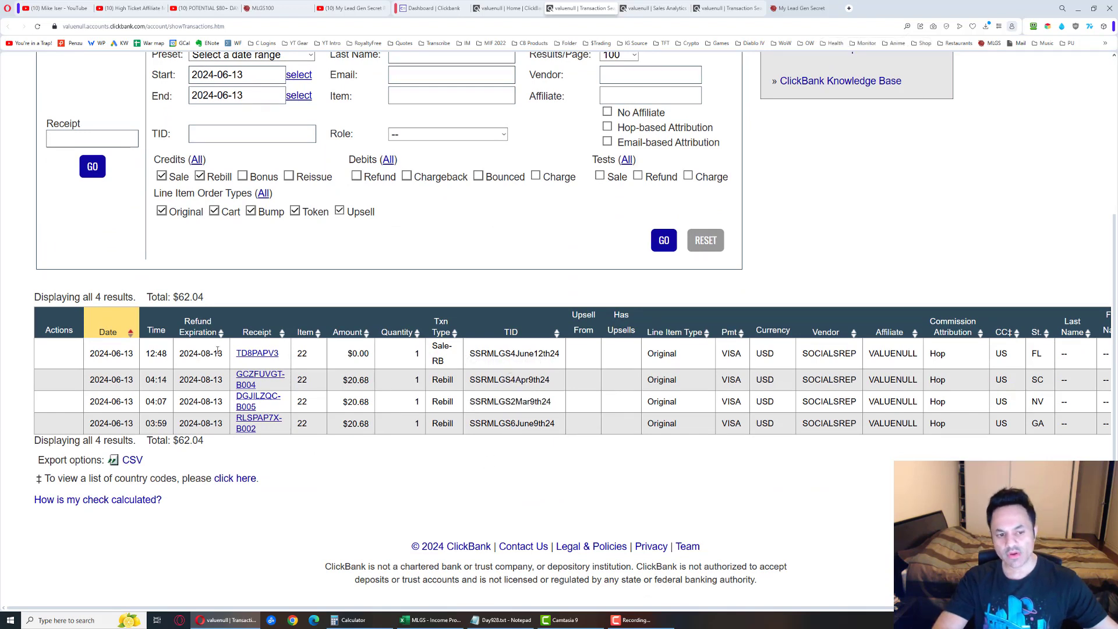
left_click_drag(241, 353, 674, 356)
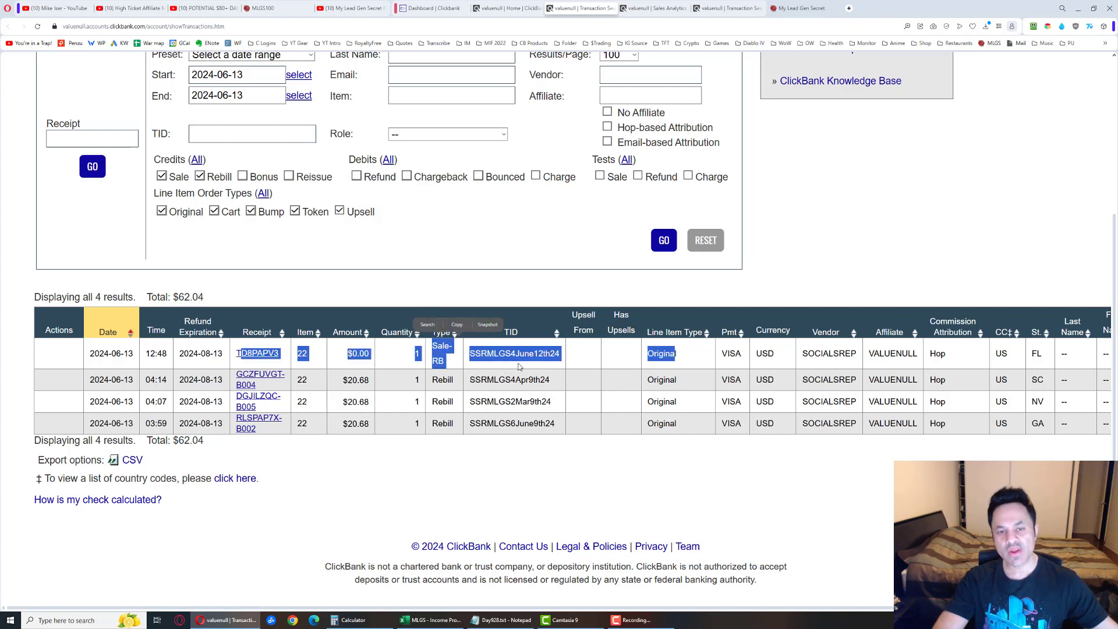
Step: Show the Jun 13 earnings by TID in the affiliate Sales Analytics report
left_click(646, 8)
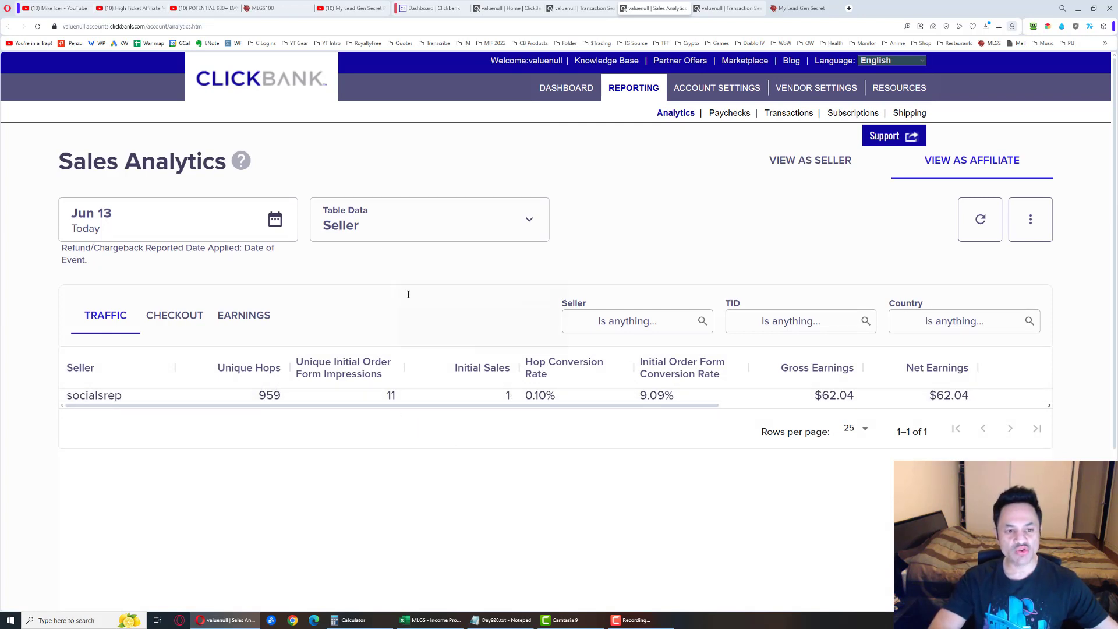
left_click(244, 315)
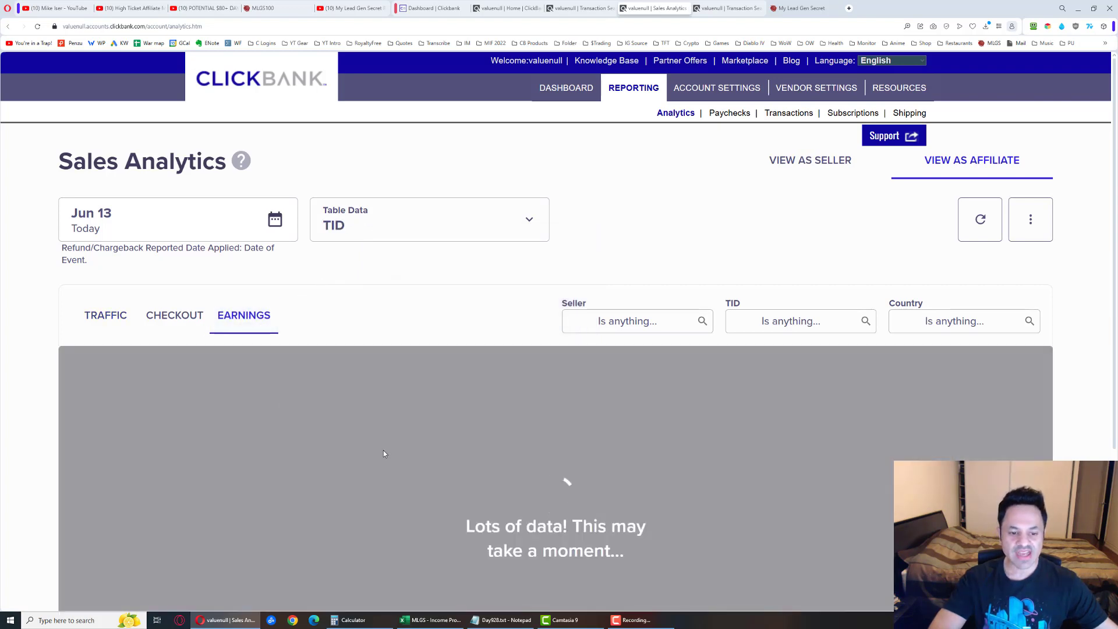
scroll(385, 455, "down", 2)
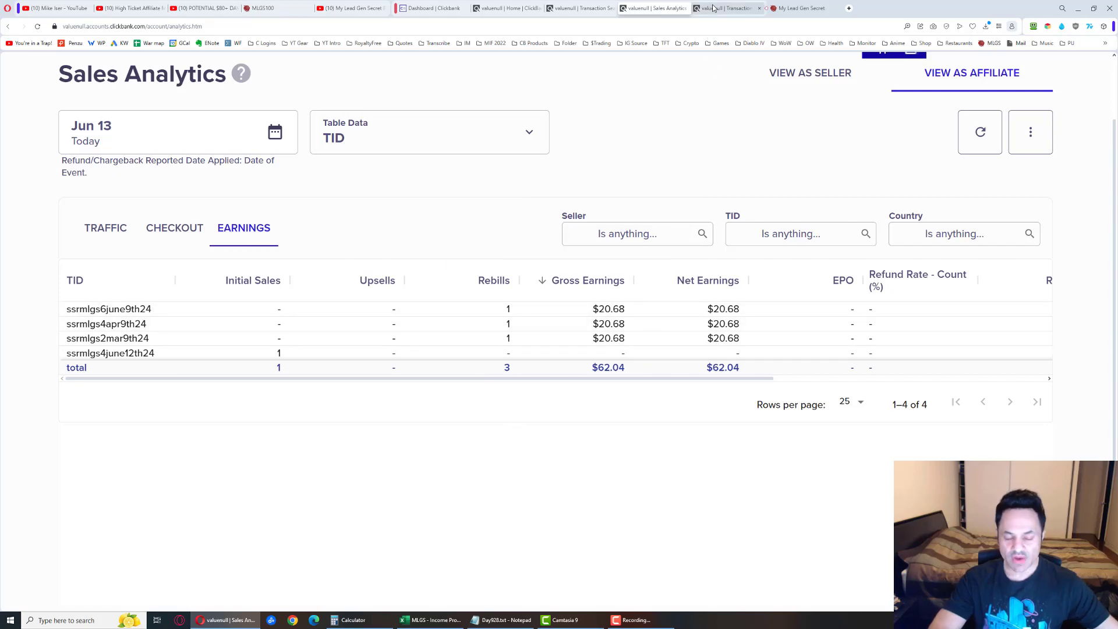
Step: Switch to the MLGS - Income Projections workbook in Excel and check each monthly income from November(2023) to June(2024)
left_click(427, 620)
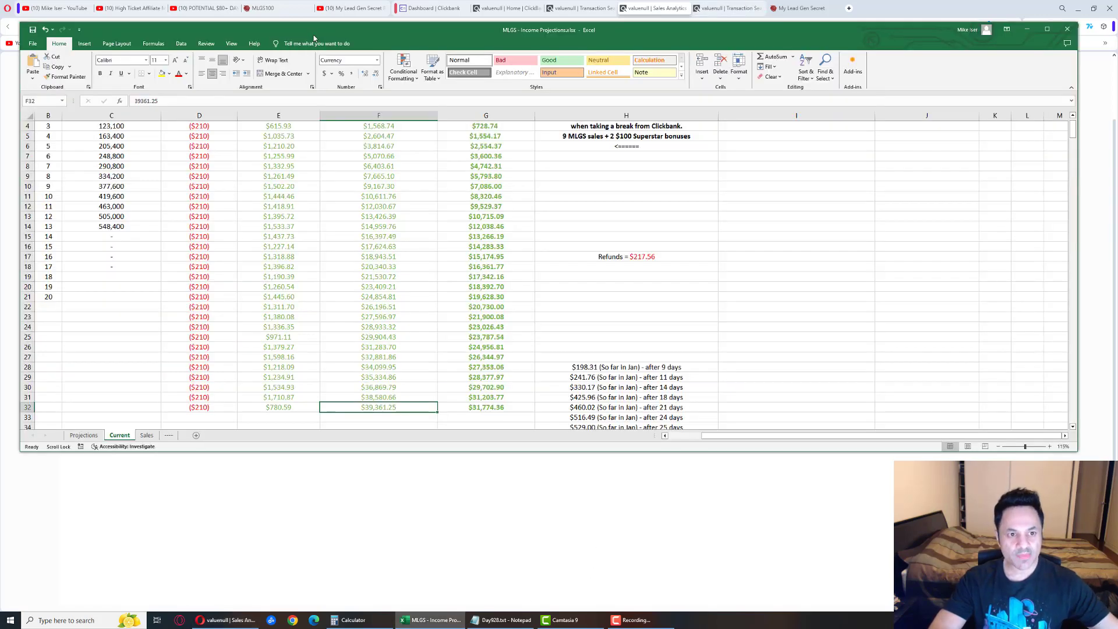
scroll(184, 313, "up", 2)
scroll(184, 313, "up", 1)
left_click(262, 343)
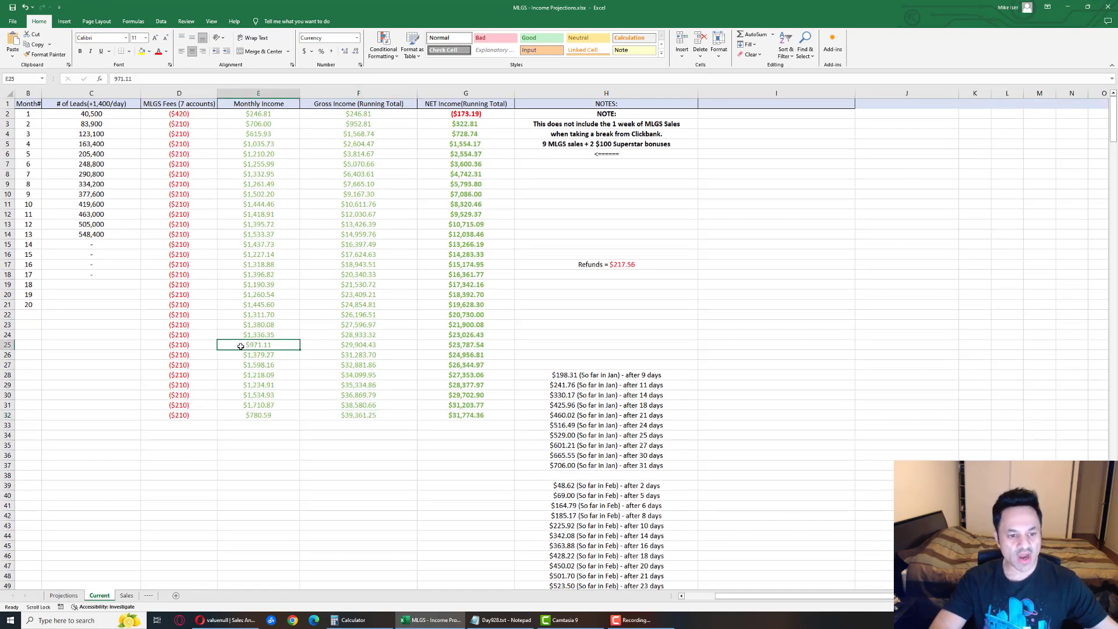
left_click(243, 355)
left_click(246, 365)
left_click(248, 375)
left_click(249, 385)
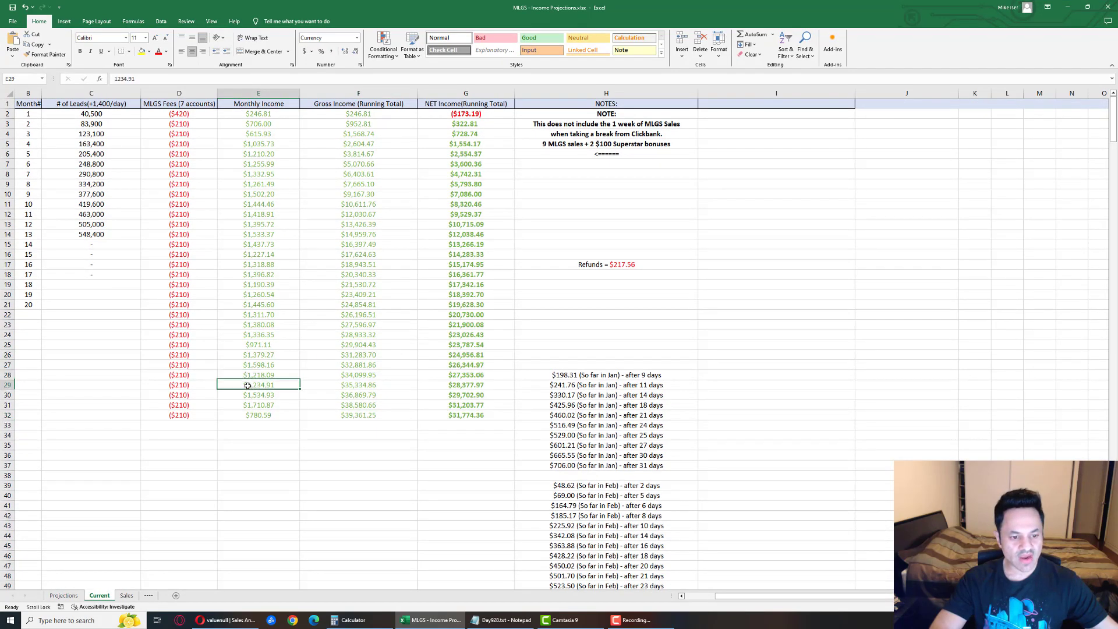
left_click(249, 395)
left_click(250, 405)
left_click(250, 413)
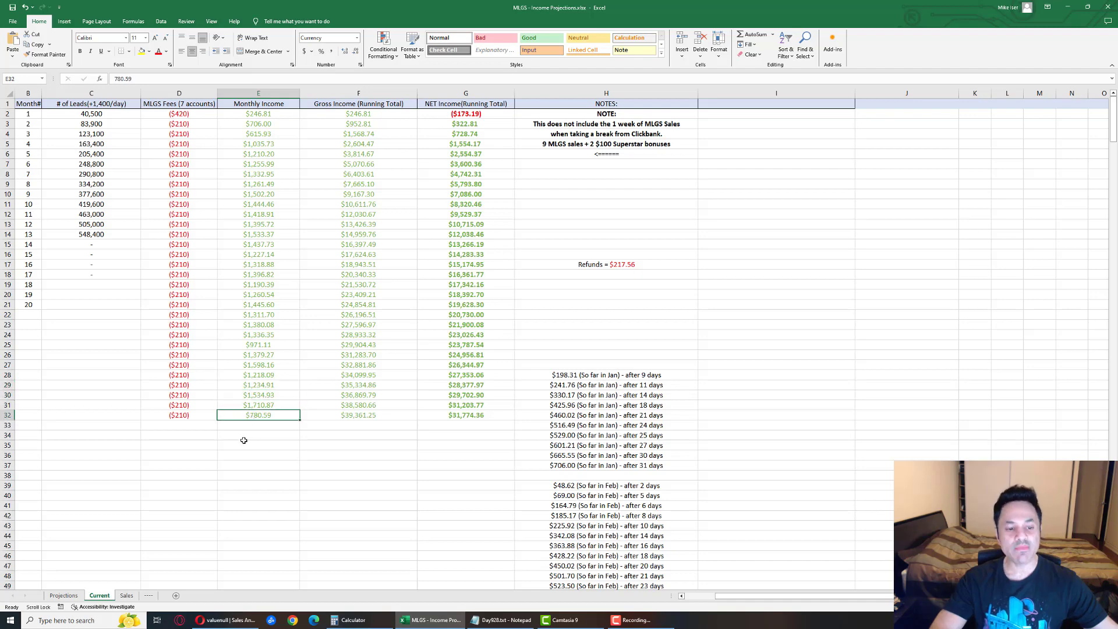
scroll(247, 440, "left", 1)
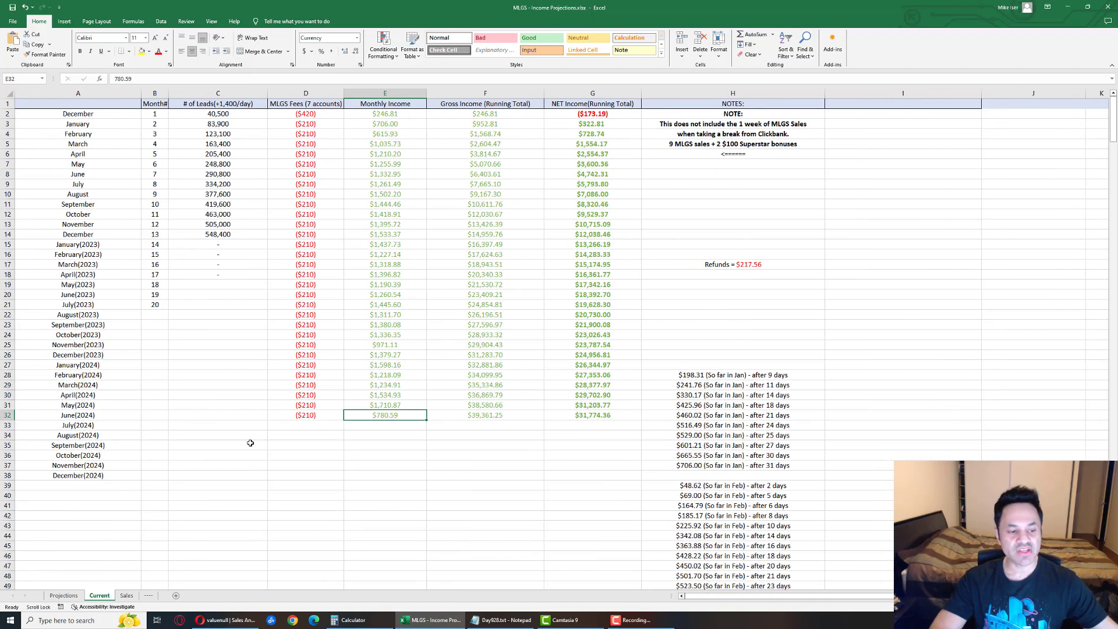
Step: Select the monthly income cells for May(2024), January(2024) and the first year's second December together
left_click(366, 408)
scroll(362, 417, "up", 1)
scroll(362, 417, "up", 2)
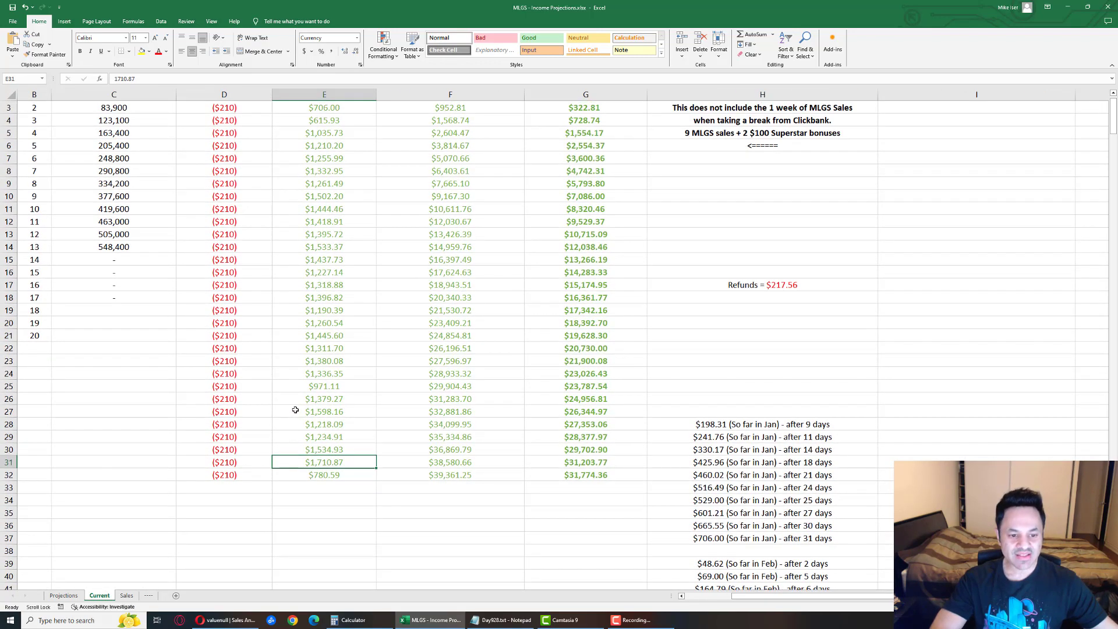
left_click(295, 410, "ctrl")
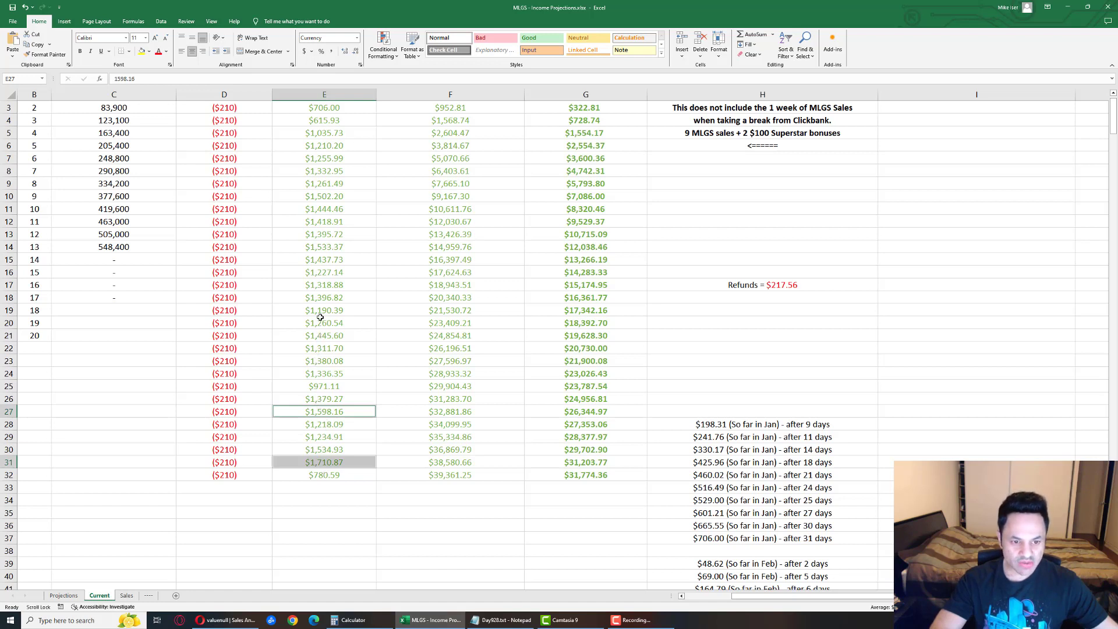
left_click(301, 246, "ctrl")
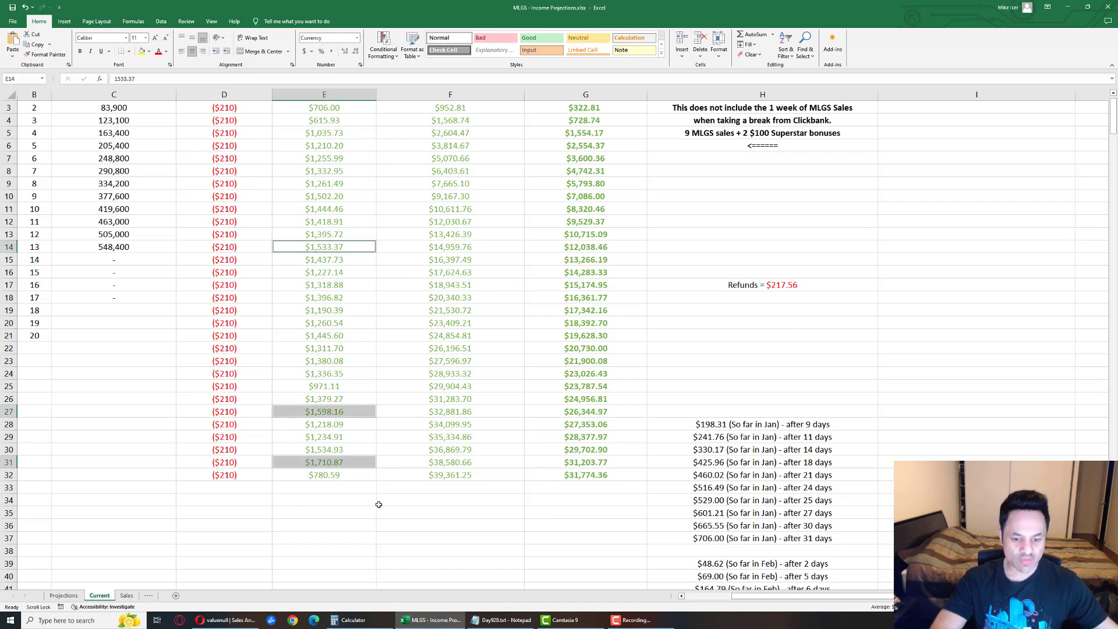
Step: Highlight the monthly incomes from October(2023) back to the first March, and check the November(2023) income cell
left_click_drag(741, 595, 696, 596)
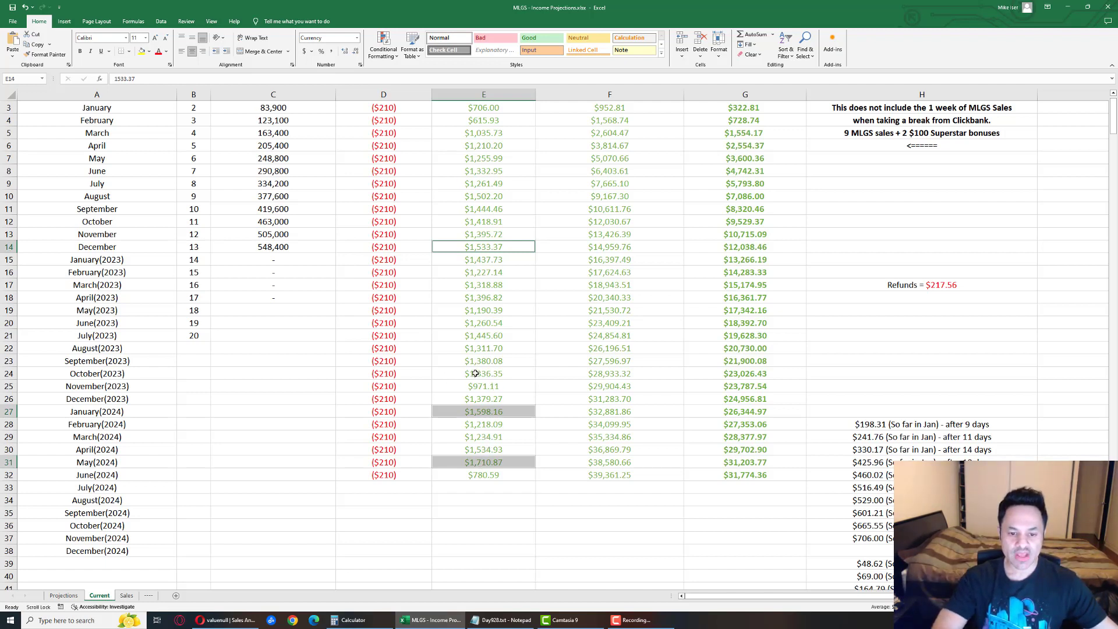
left_click_drag(475, 373, 456, 135)
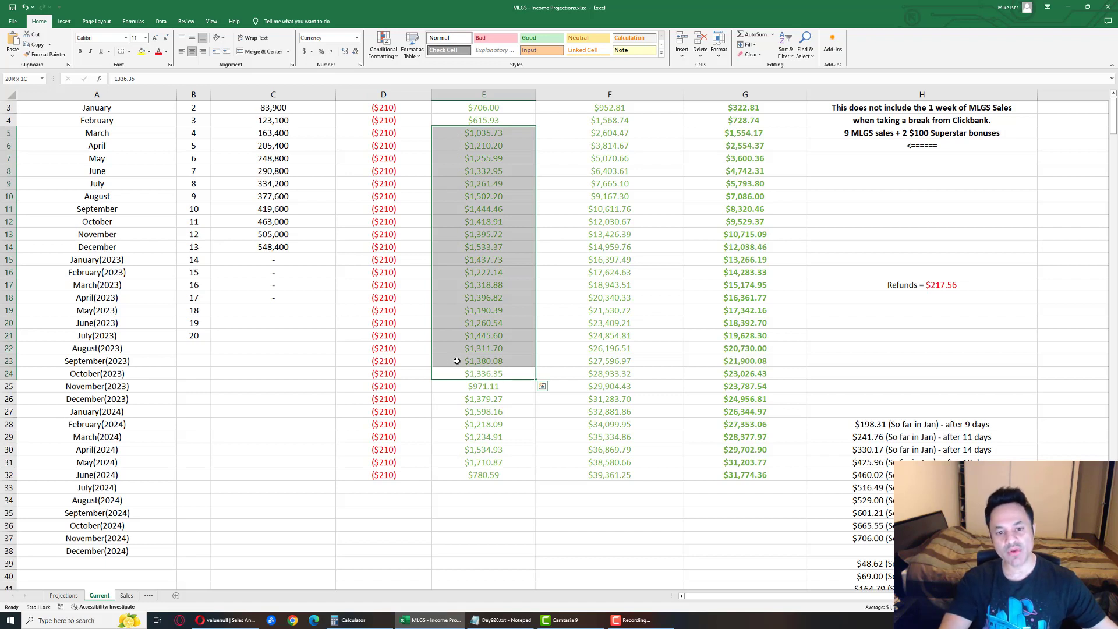
left_click(477, 386)
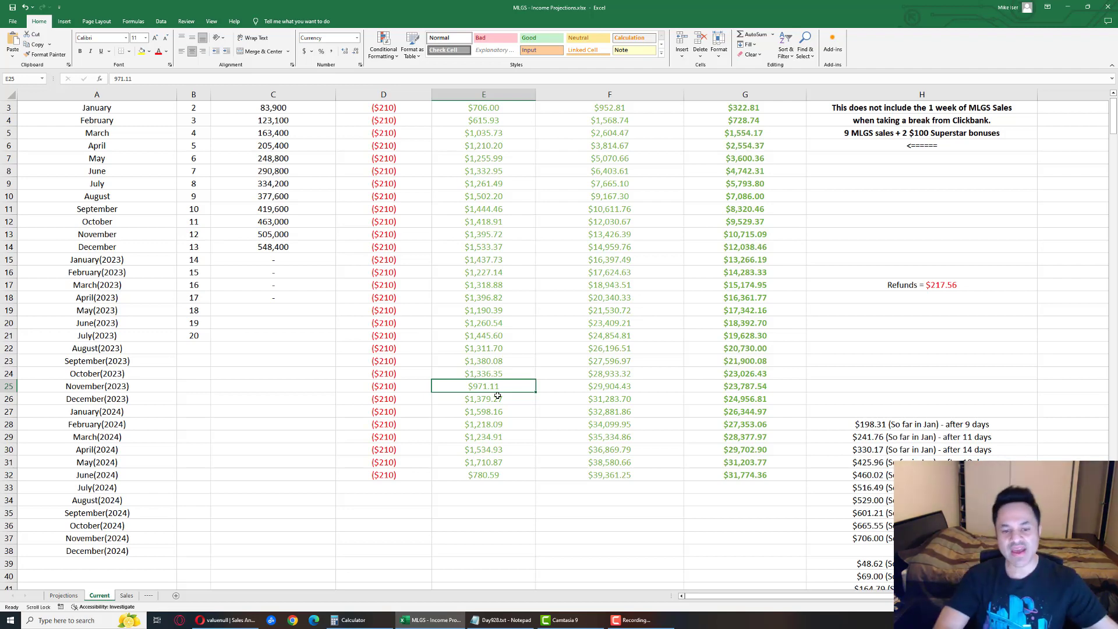
Step: Check the monthly incomes for December(2023), January(2024) and May(2024), plus the June(2024) gross running total
left_click(479, 399)
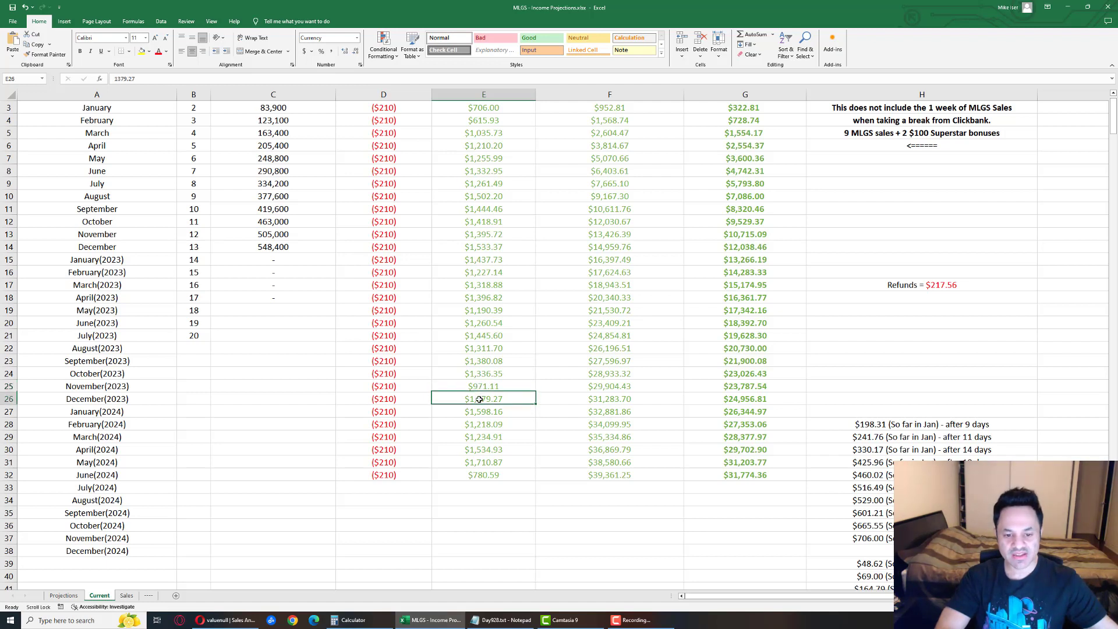
left_click(478, 412)
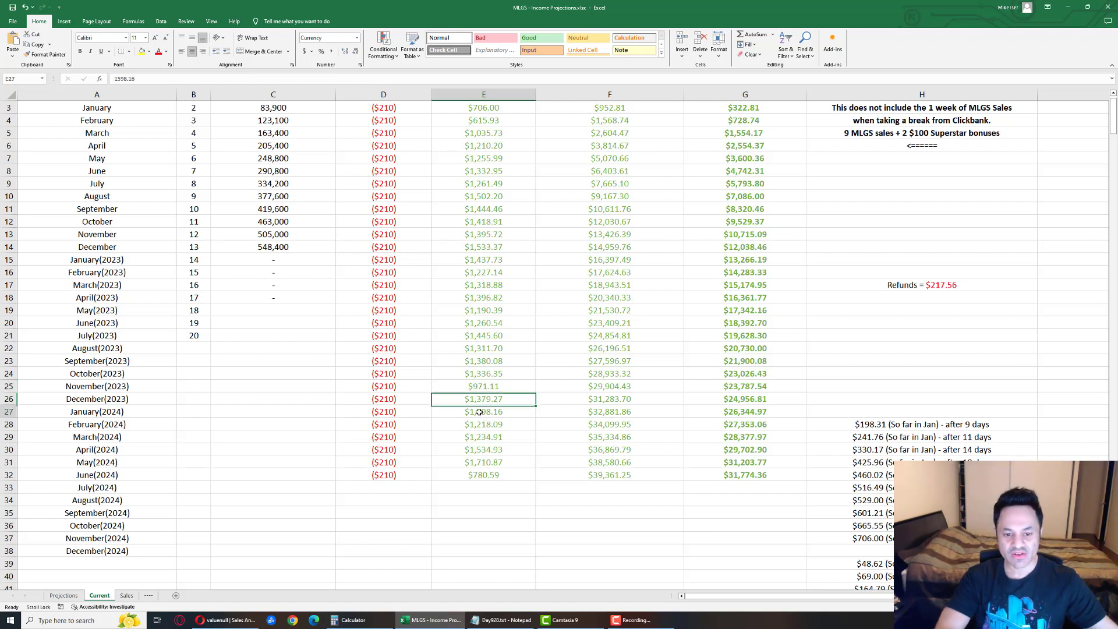
left_click(474, 464)
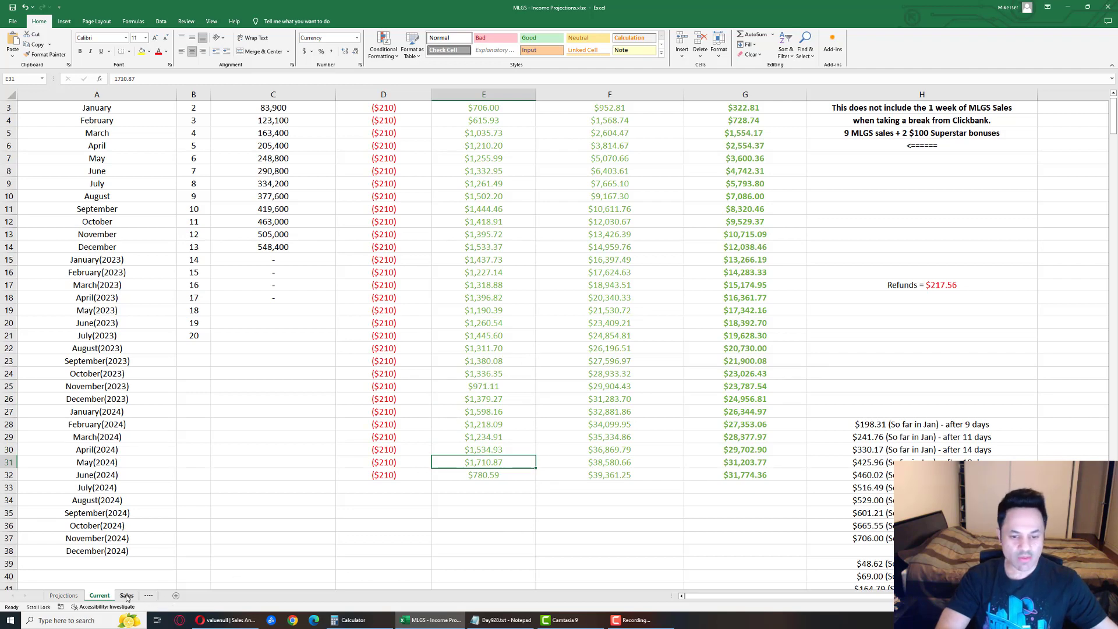
left_click(582, 473)
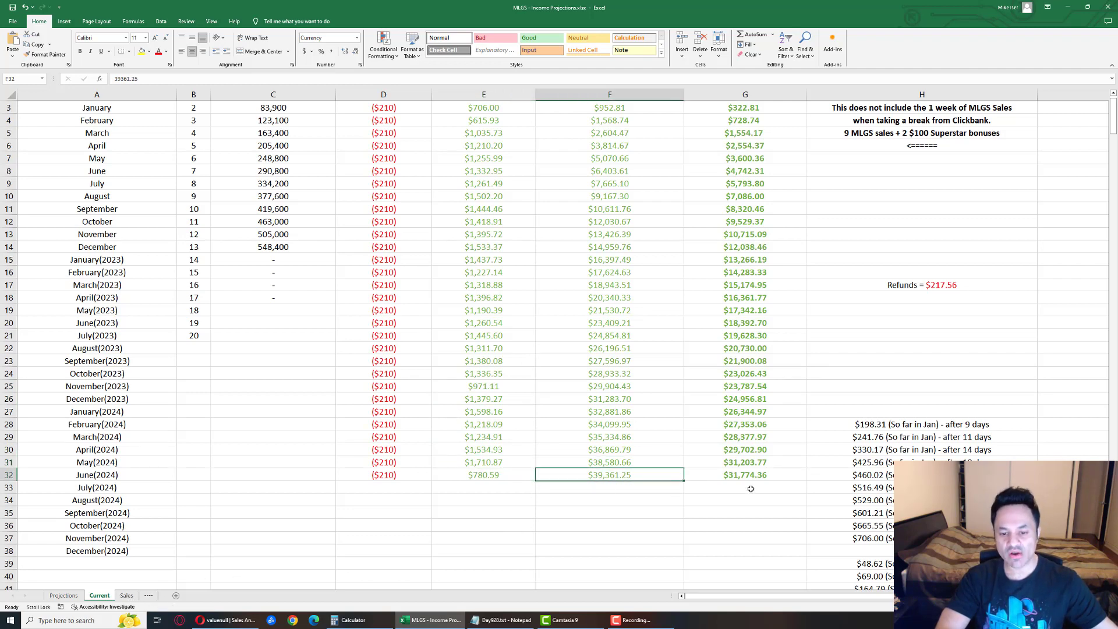
scroll(740, 492, "up", 1)
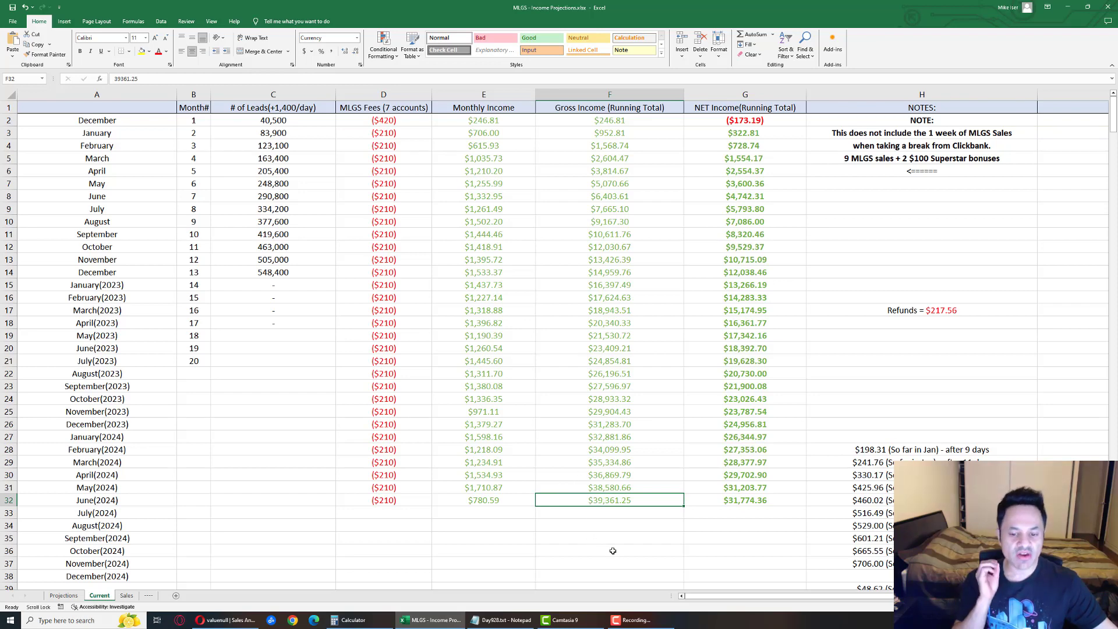
Step: Check the June(2024) net running total, and on the Sales sheet check the last recorded sale of MLGS 2, MLGS 4 and MLGS 6
left_click(711, 502)
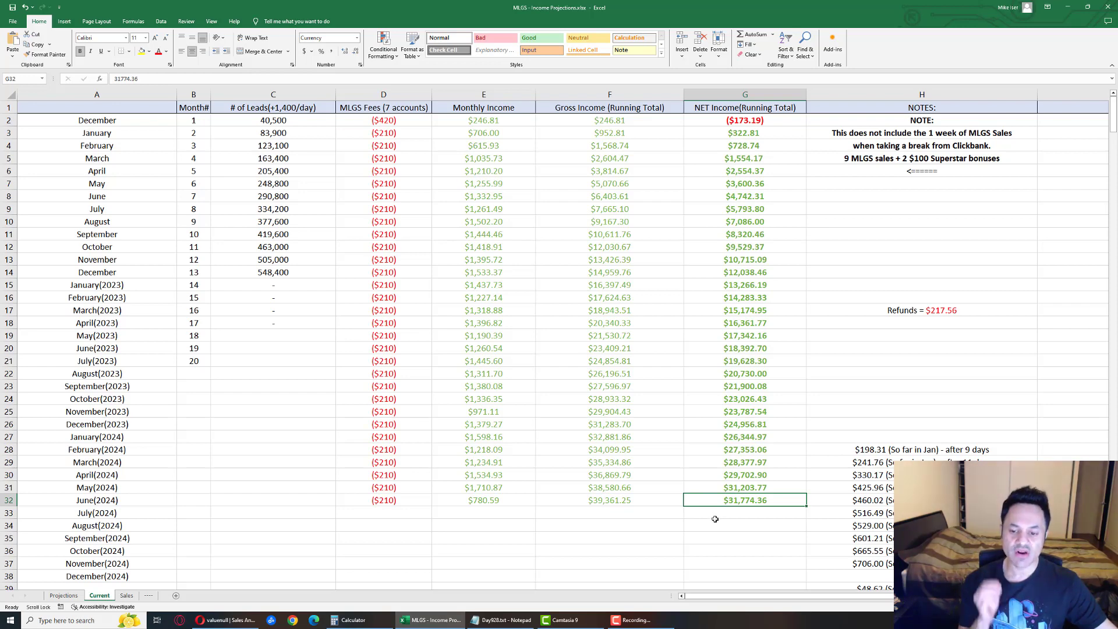
left_click(127, 596)
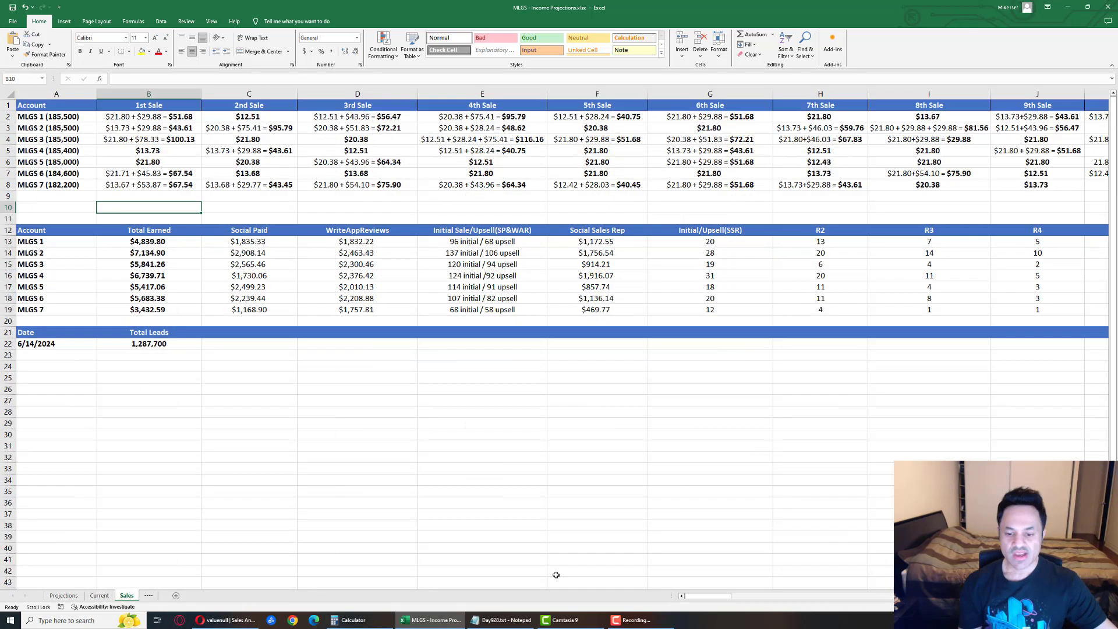
left_click_drag(728, 597, 1019, 599)
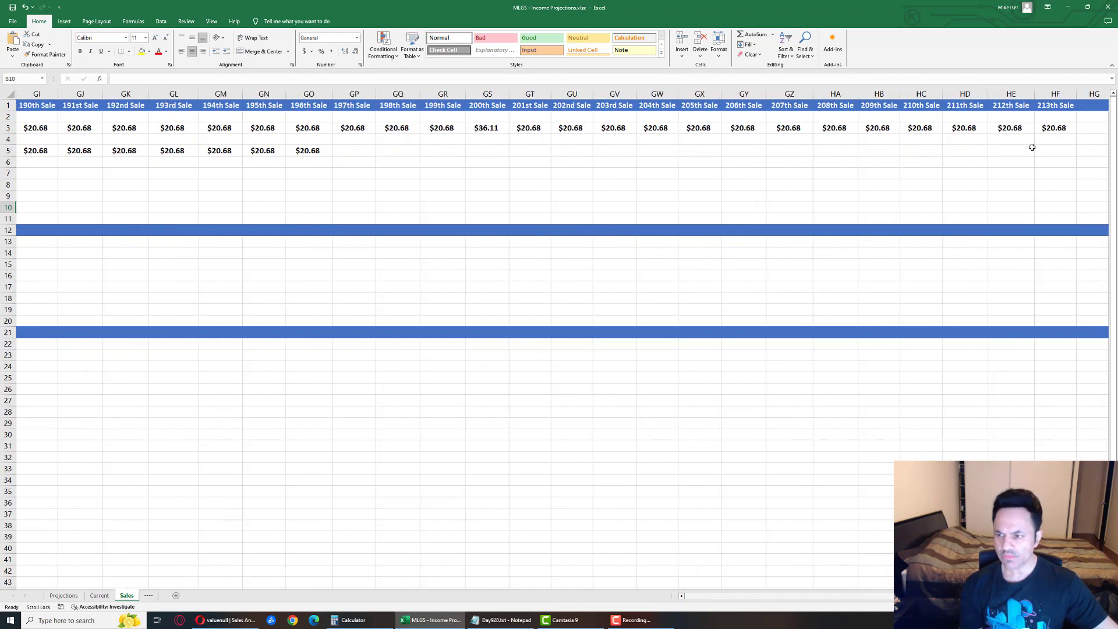
left_click(1045, 129)
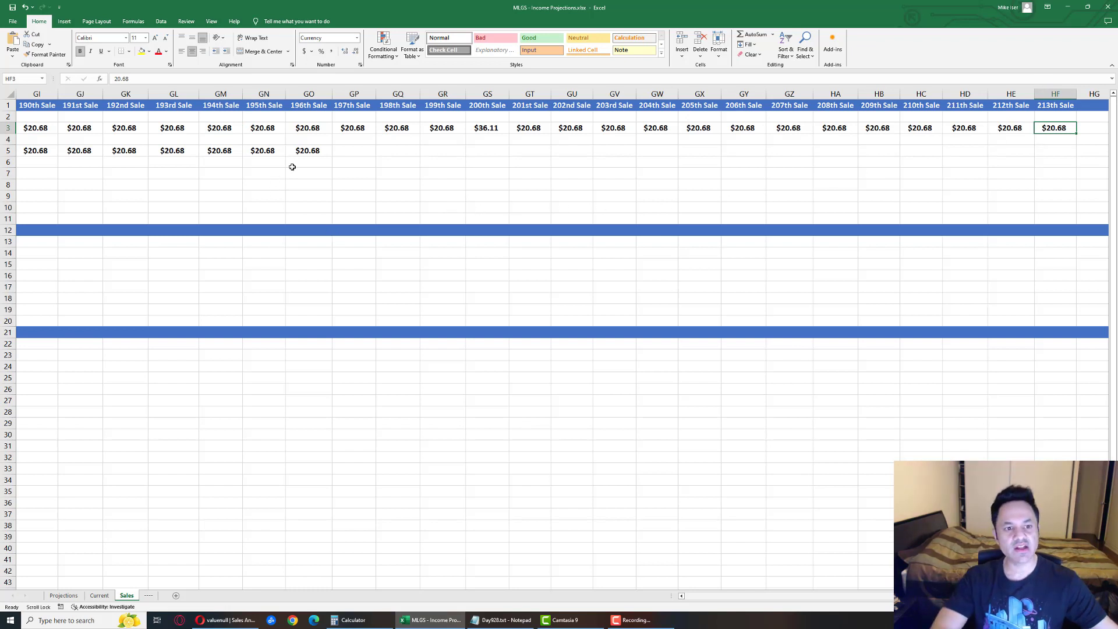
left_click(306, 153)
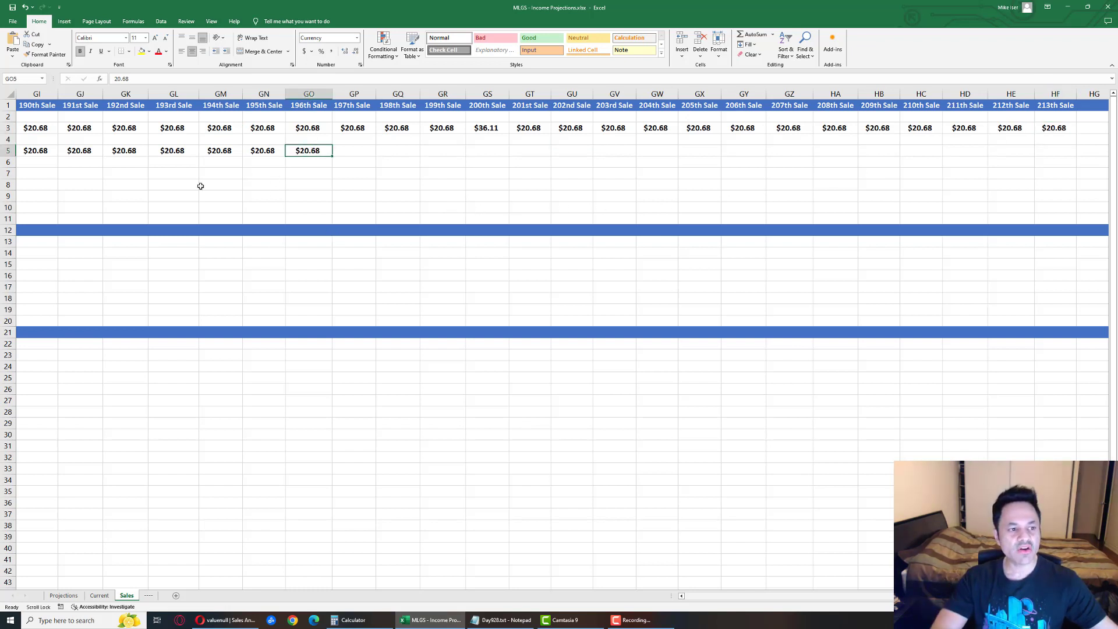
scroll(72, 177, "left", 8)
scroll(69, 175, "left", 8)
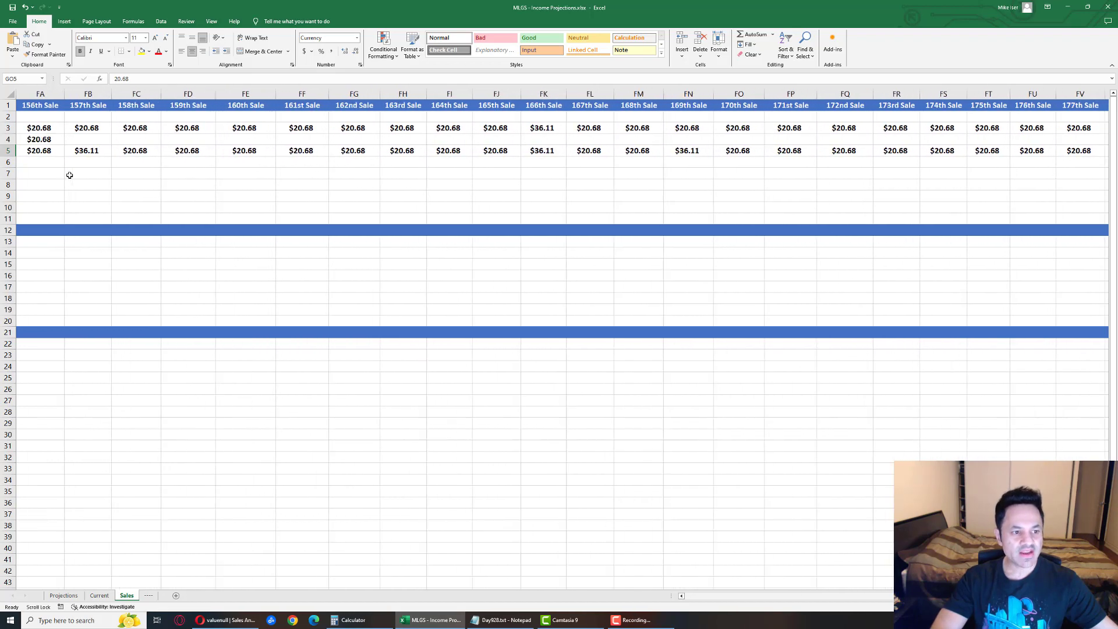
left_click(472, 171)
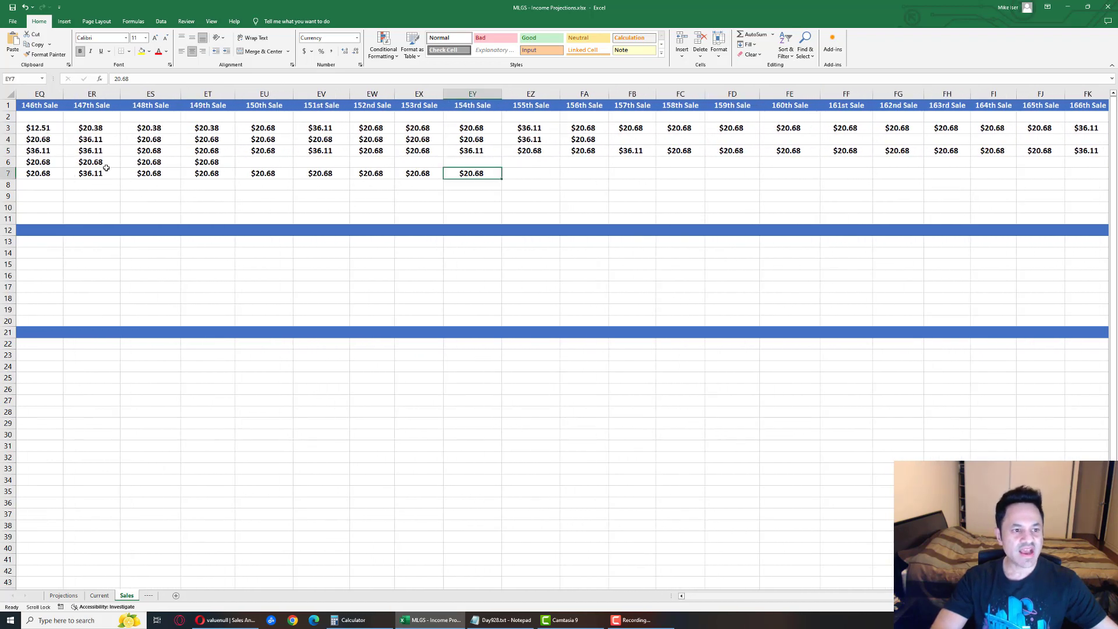
Step: Return to the account summary on the Sales sheet and check the Total Earned for MLGS 2, MLGS 4 and MLGS 6
scroll(499, 503, "left", 20)
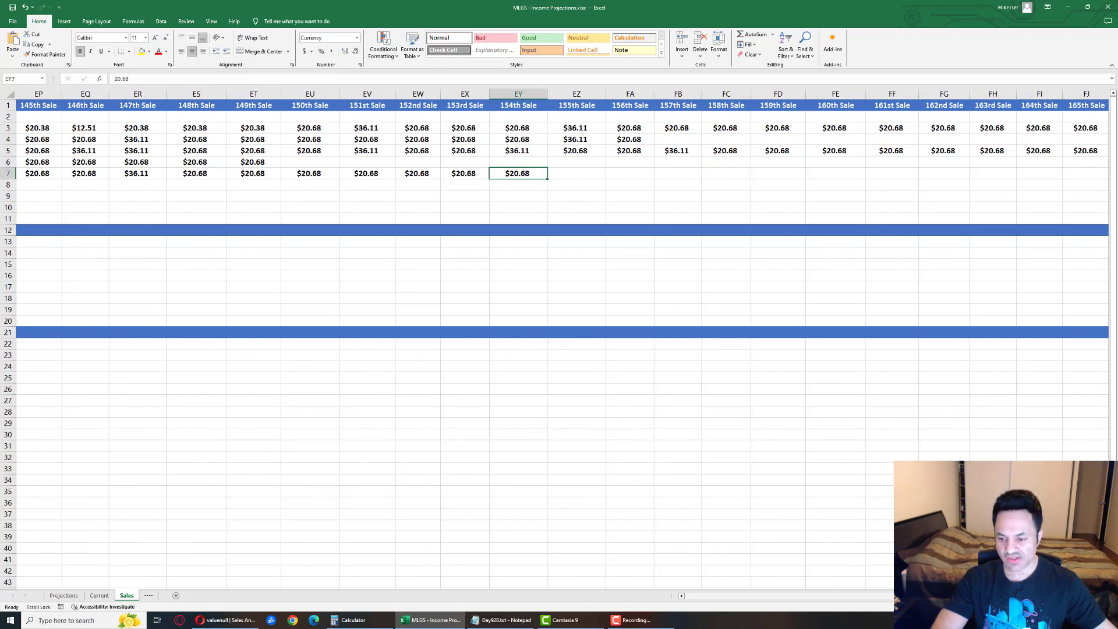
left_click(128, 252)
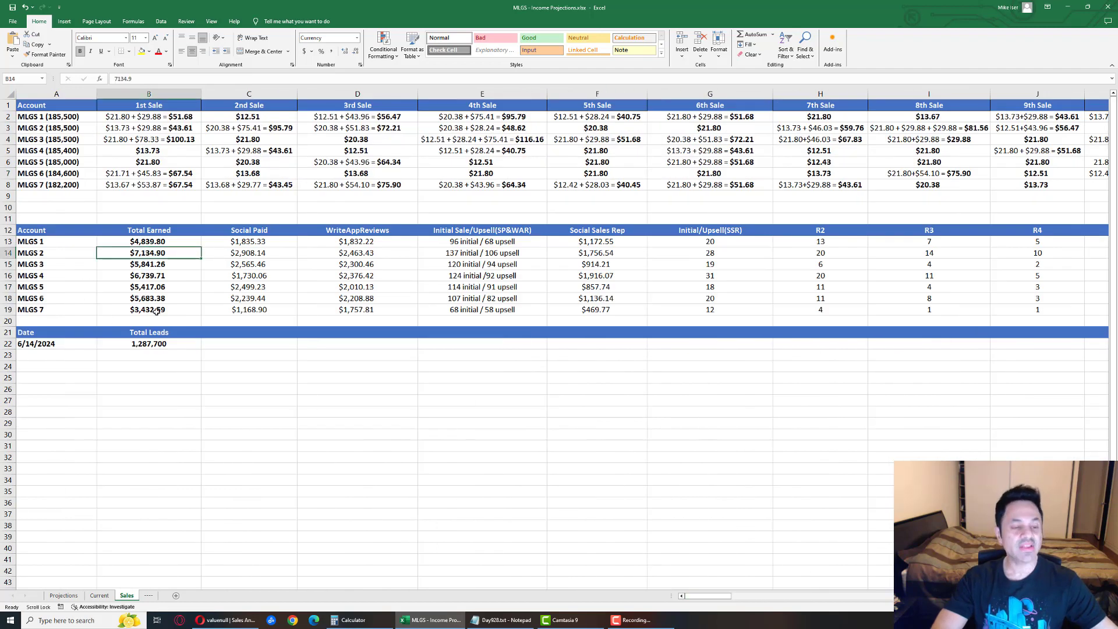
left_click(116, 275)
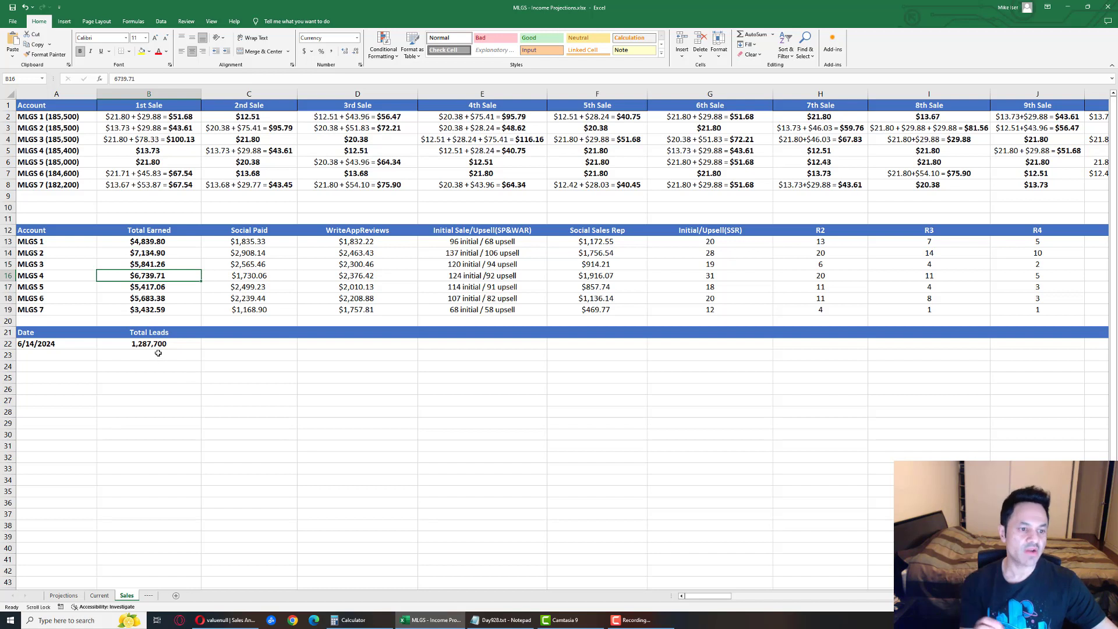
left_click(113, 298)
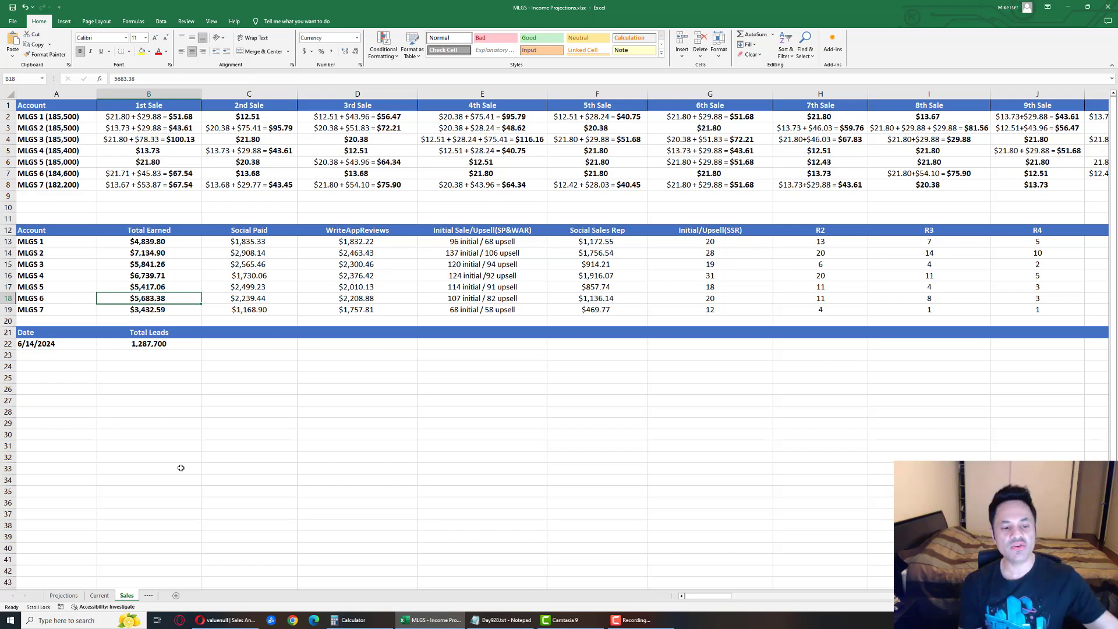
Step: Switch to the Day #927 YouTube video in the Opera browser and highlight the My Lead Gen Secret join link in its description
left_click(227, 619)
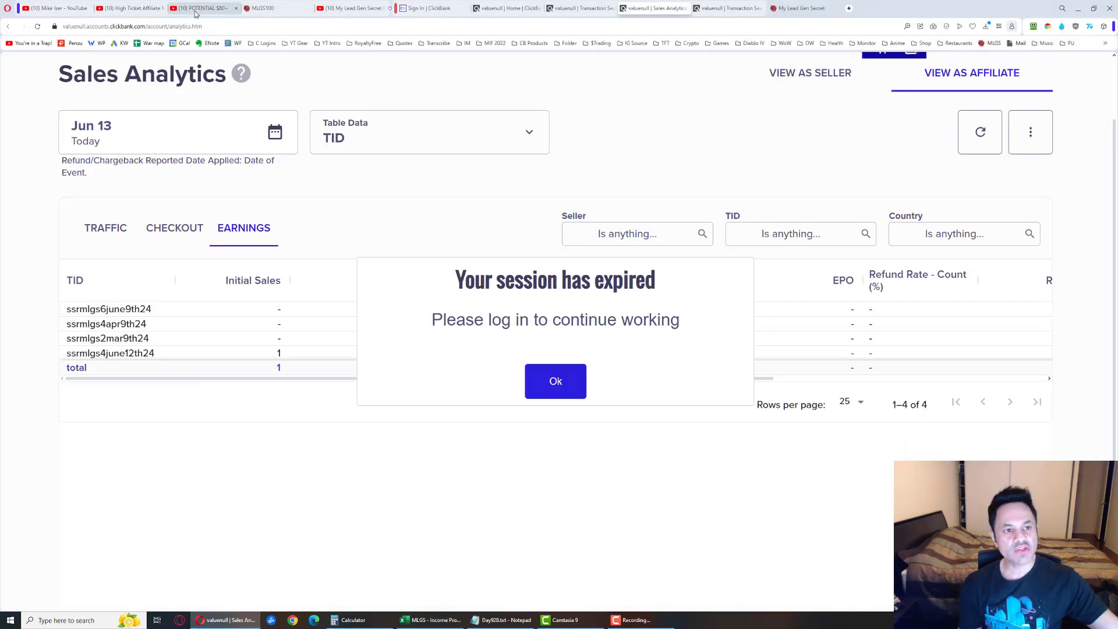
left_click(196, 8)
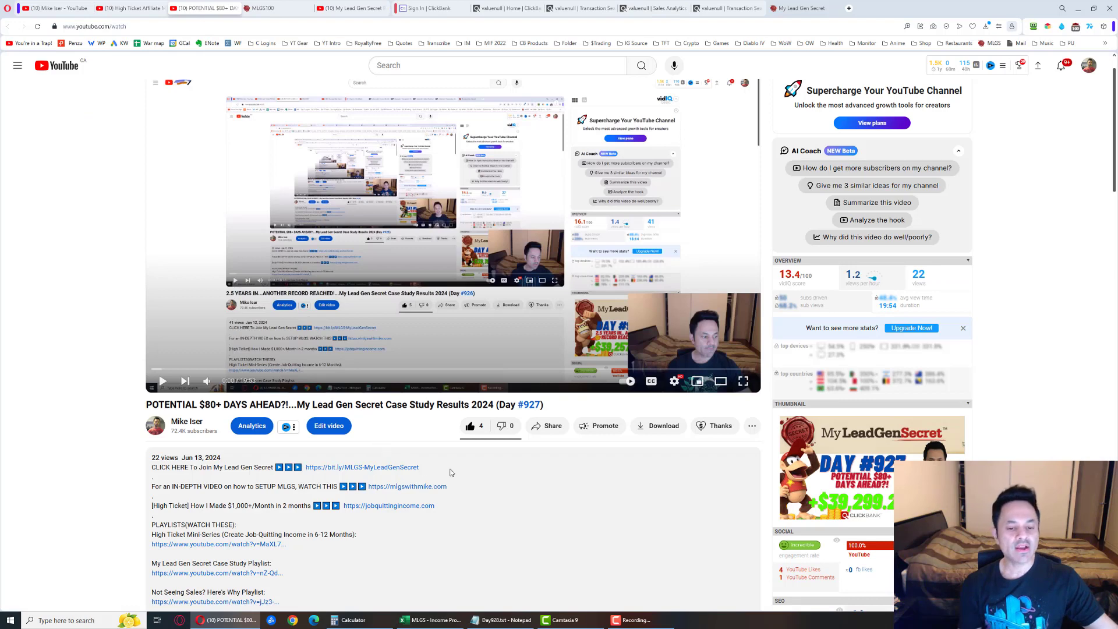
left_click_drag(420, 468, 305, 468)
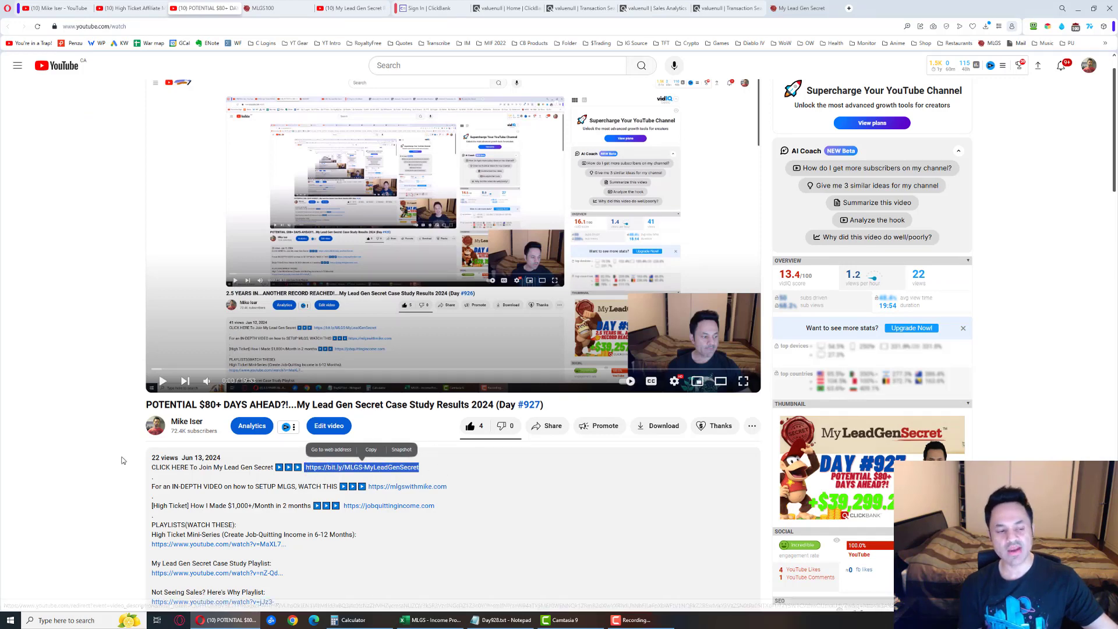